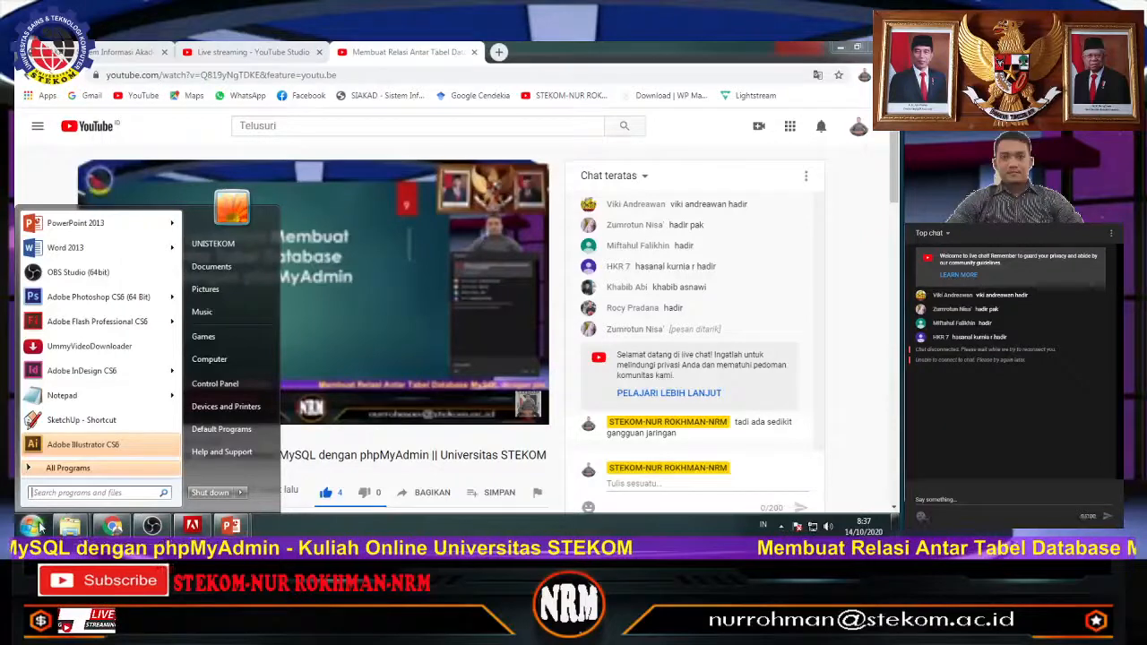
# - Find and launch the XAMPP Control Panel and move its window toward the middle of the screen
pyautogui.write('xampp')
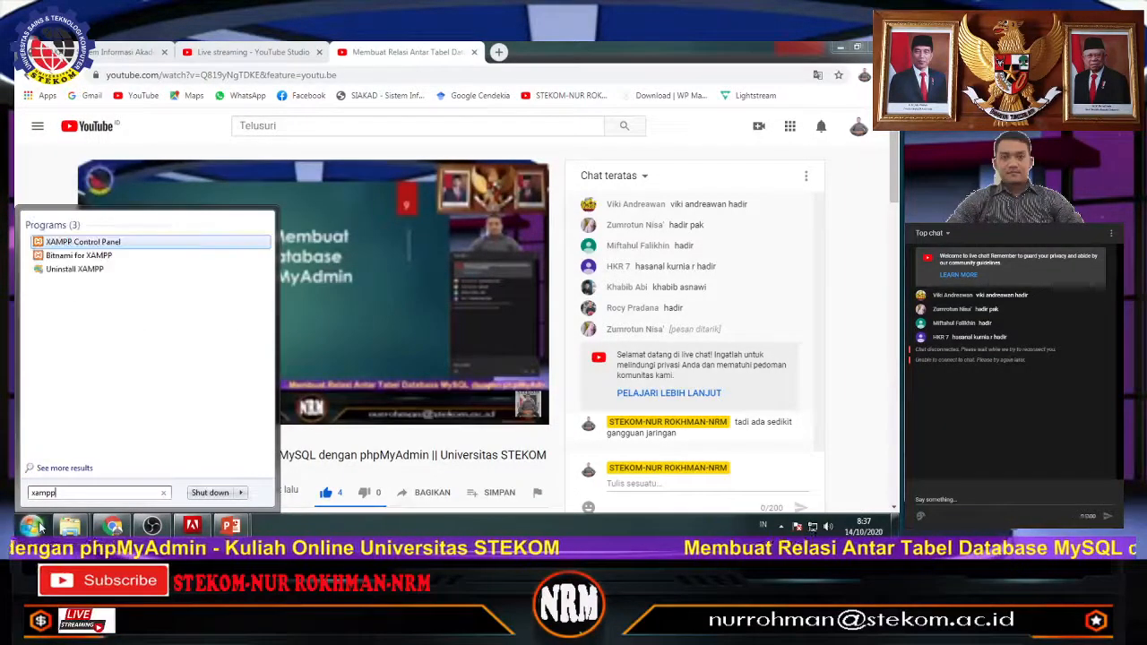
pyautogui.click(91, 245)
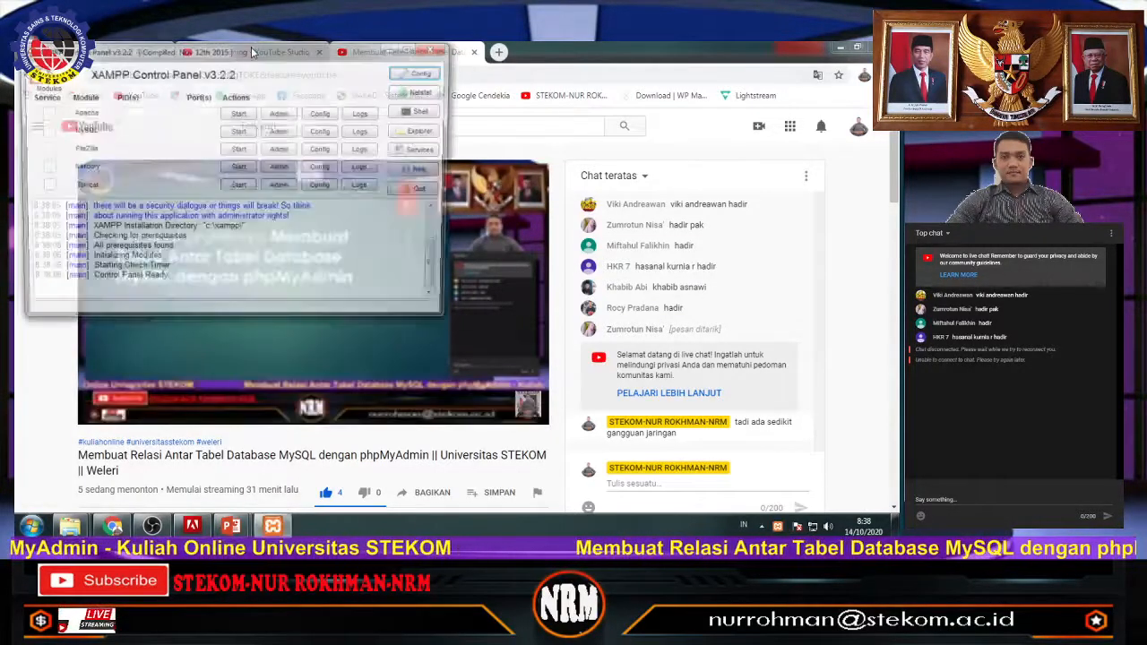
pyautogui.moveTo(291, 62); pyautogui.dragTo(487, 150)
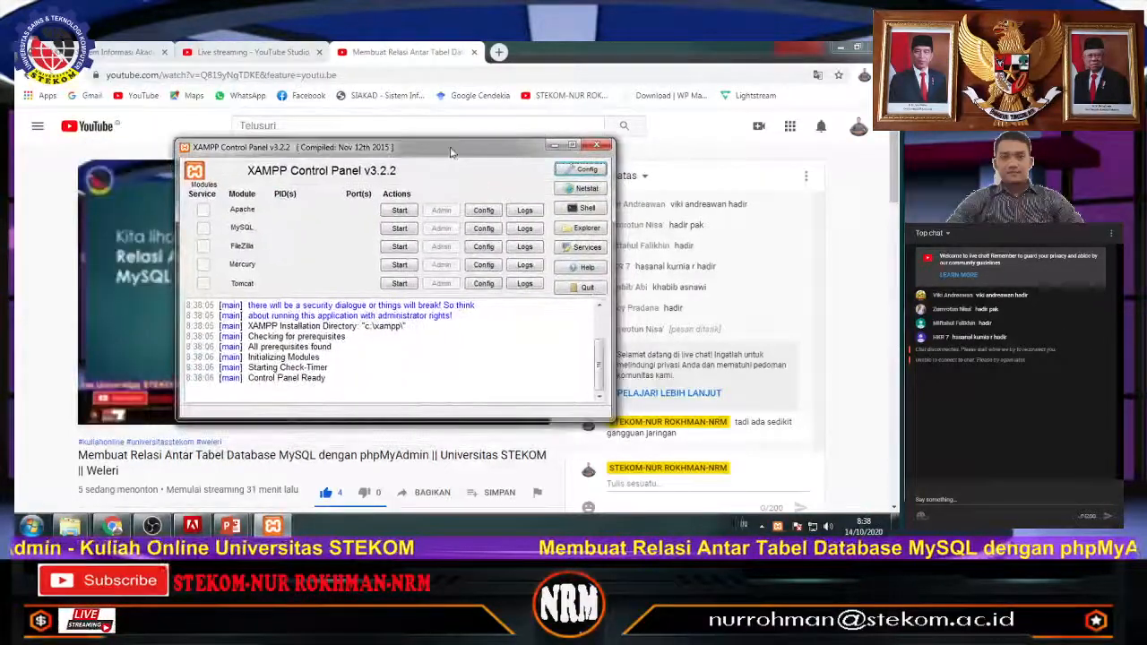
# - Start the Apache and MySQL modules in the XAMPP Control Panel, then minimize it
pyautogui.click(228, 57)
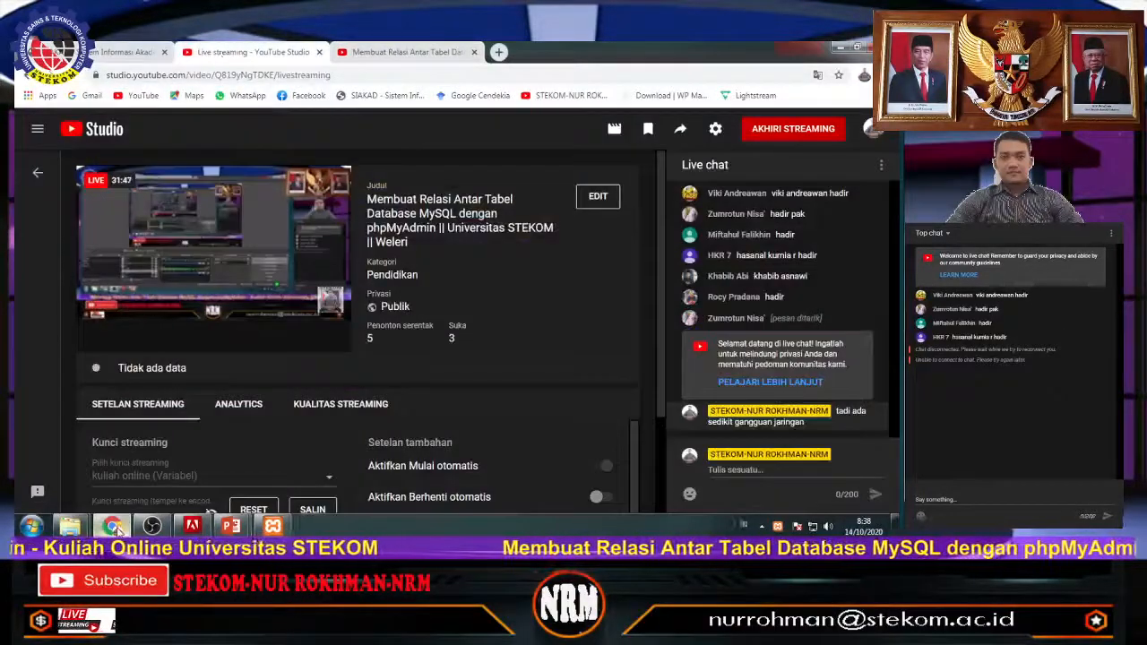
pyautogui.moveTo(272, 526)
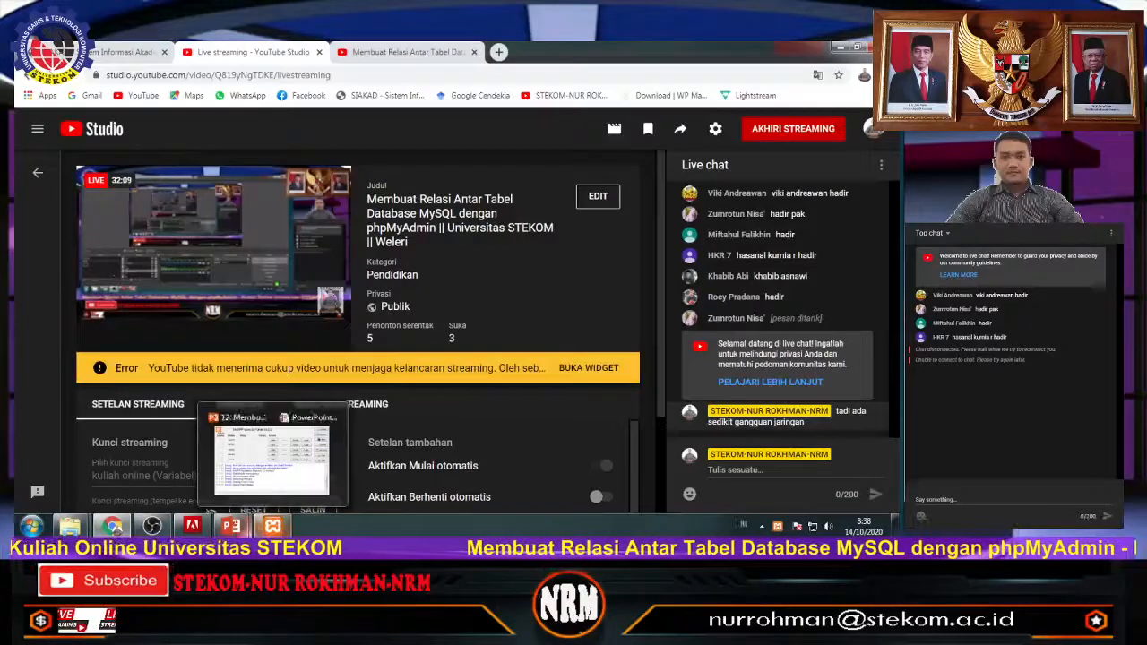
pyautogui.click(272, 457)
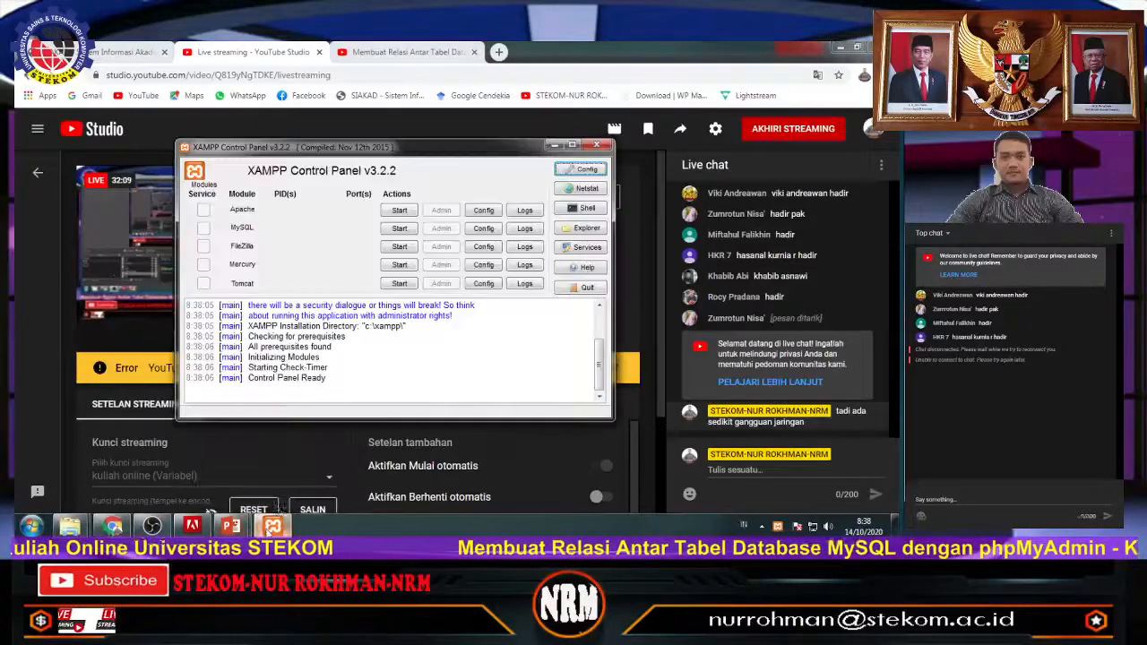
pyautogui.click(407, 214)
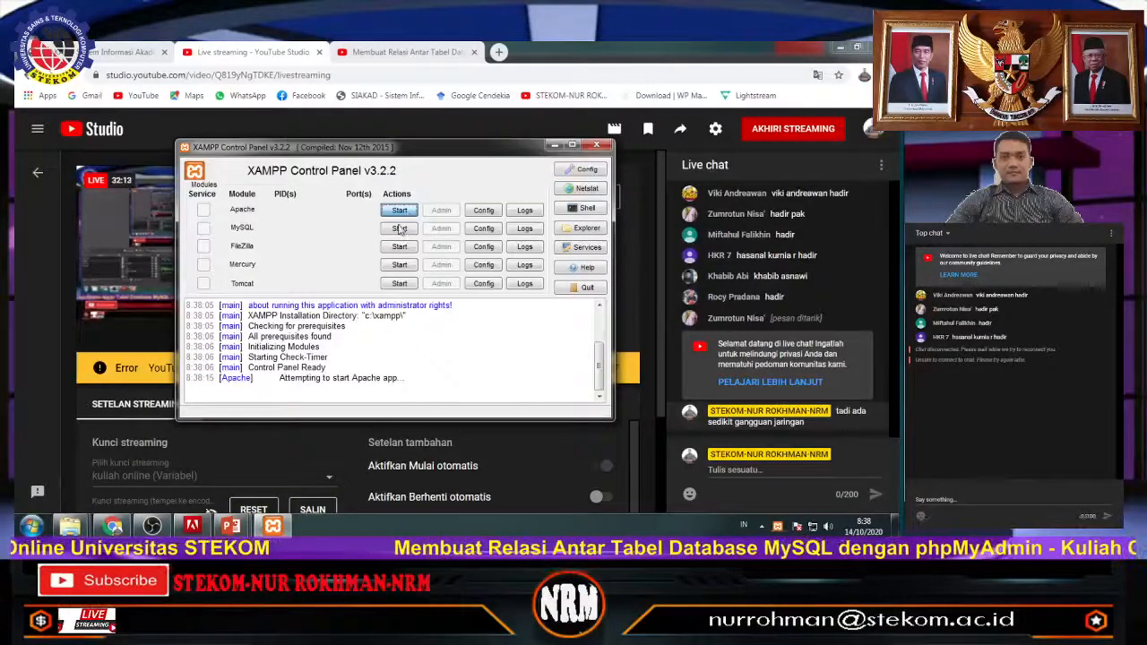
pyautogui.click(400, 230)
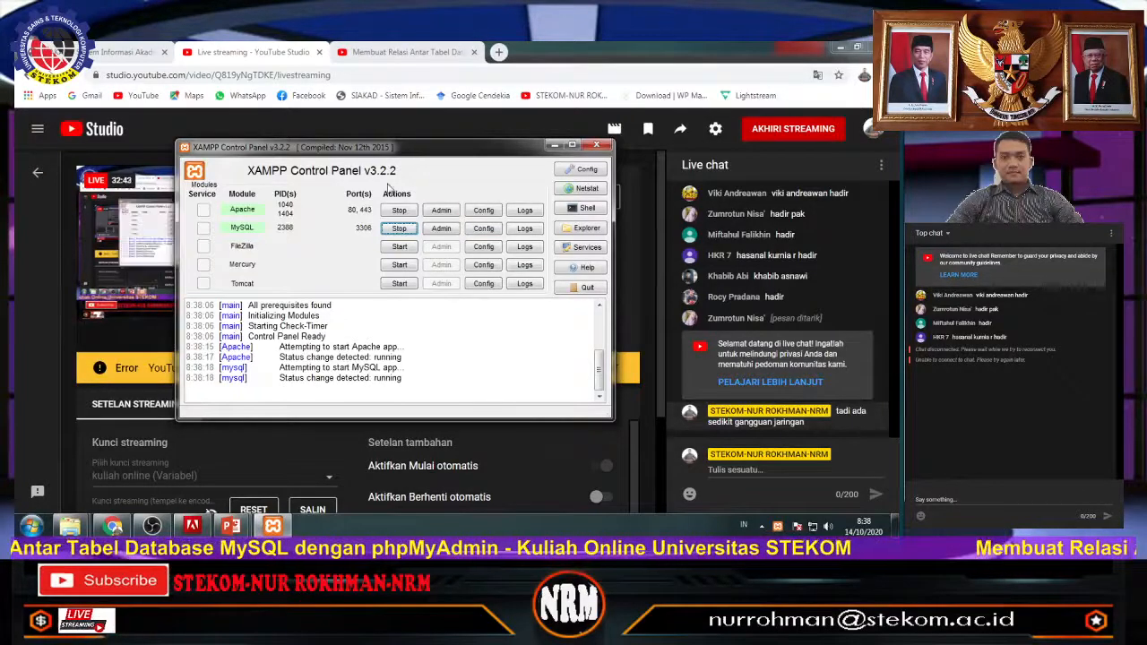
pyautogui.click(555, 147)
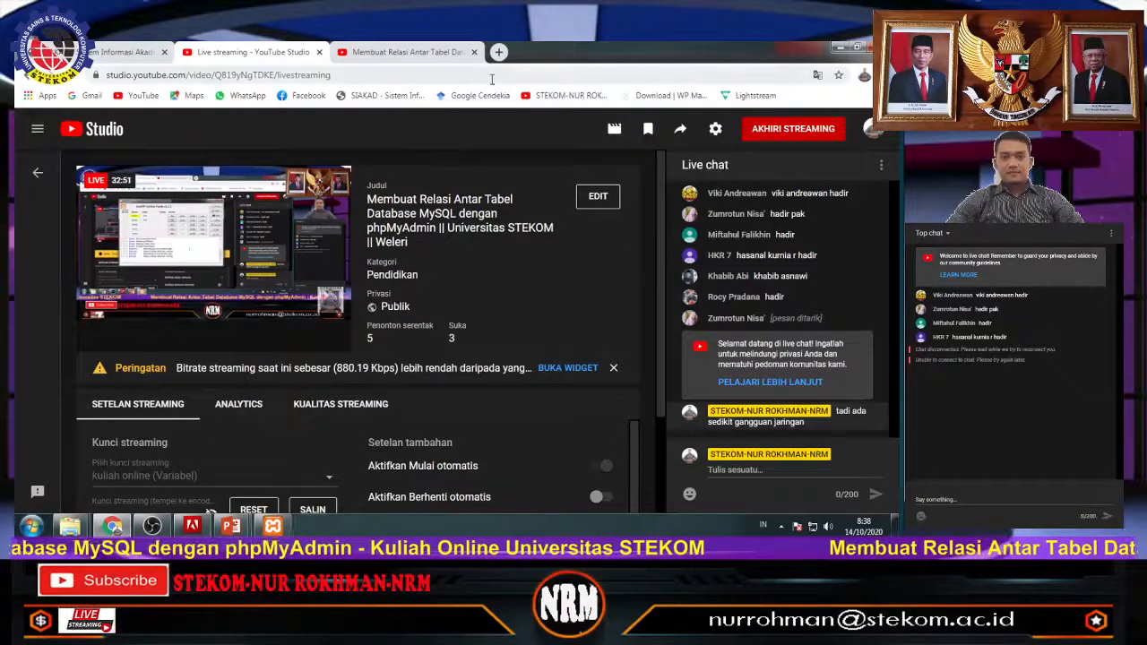
# - Open localhost/phpmyadmin/ in a new browser tab
pyautogui.click(499, 52)
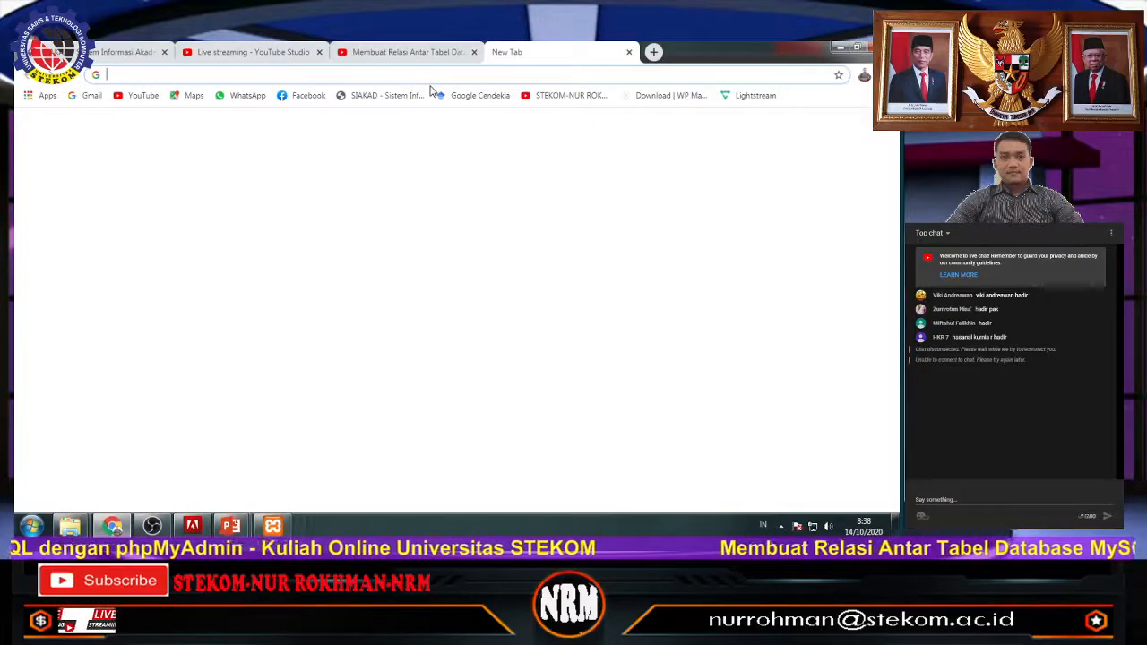
pyautogui.write('loca')
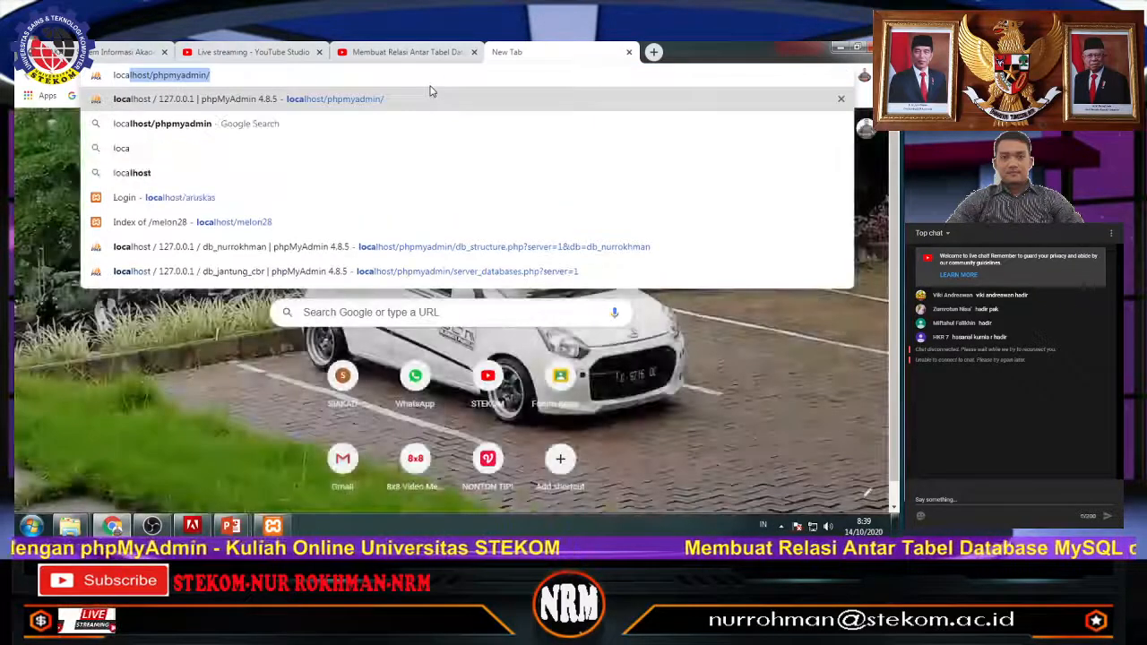
pyautogui.doubleClick(348, 102)
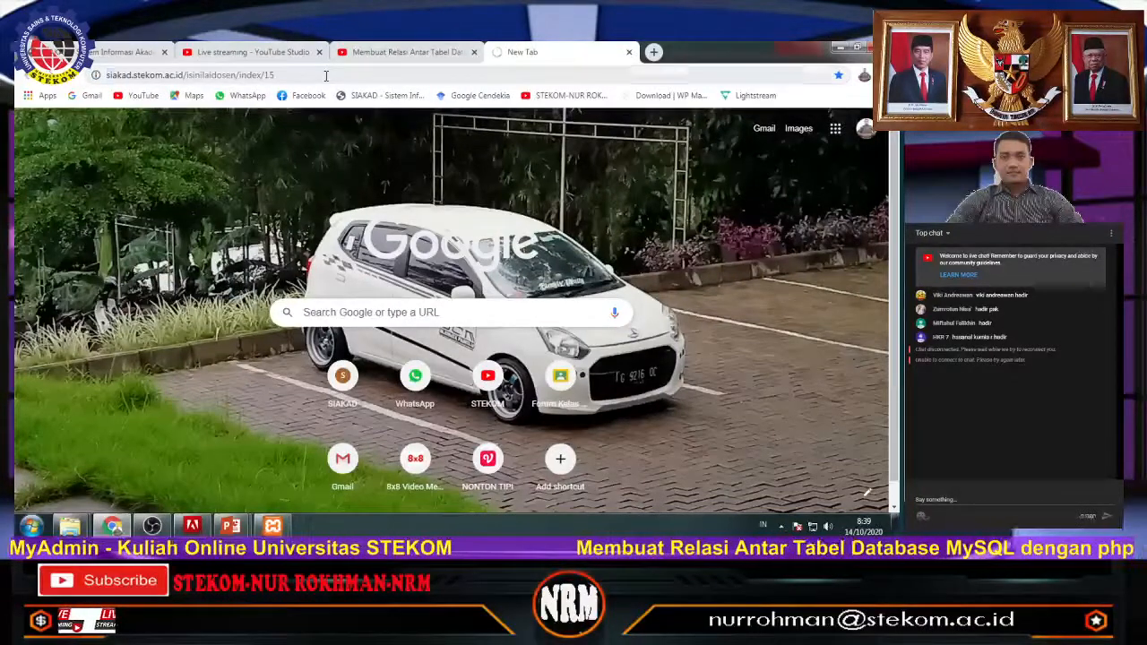
pyautogui.click(326, 76)
pyautogui.write('localhost/phpmyadmin/')
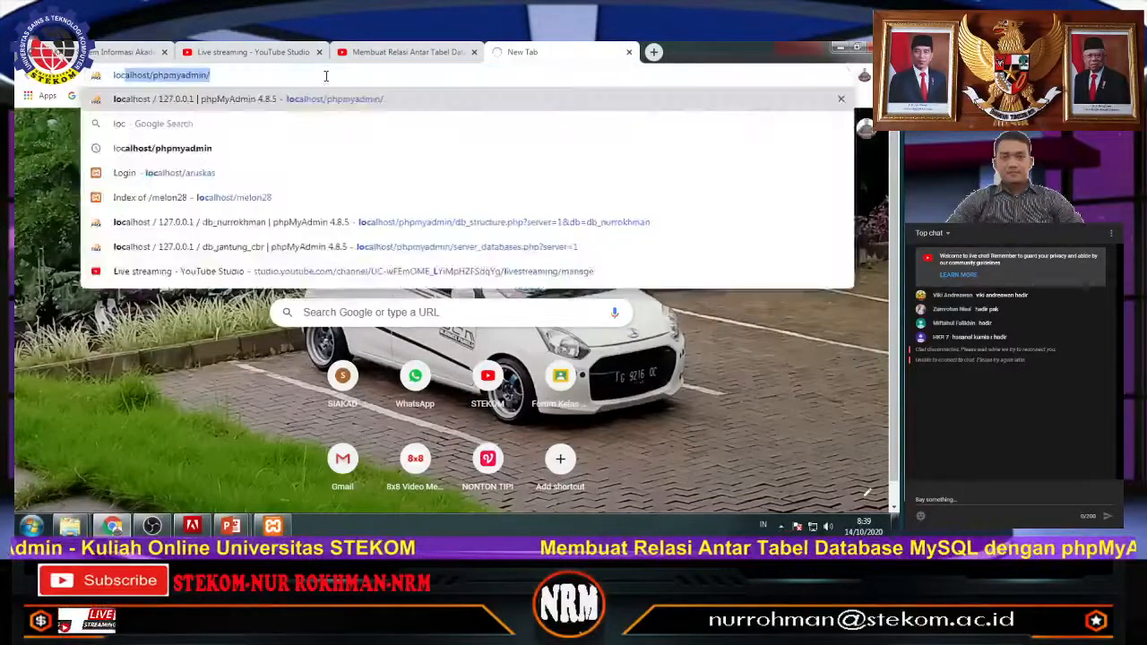
pyautogui.press('Return')
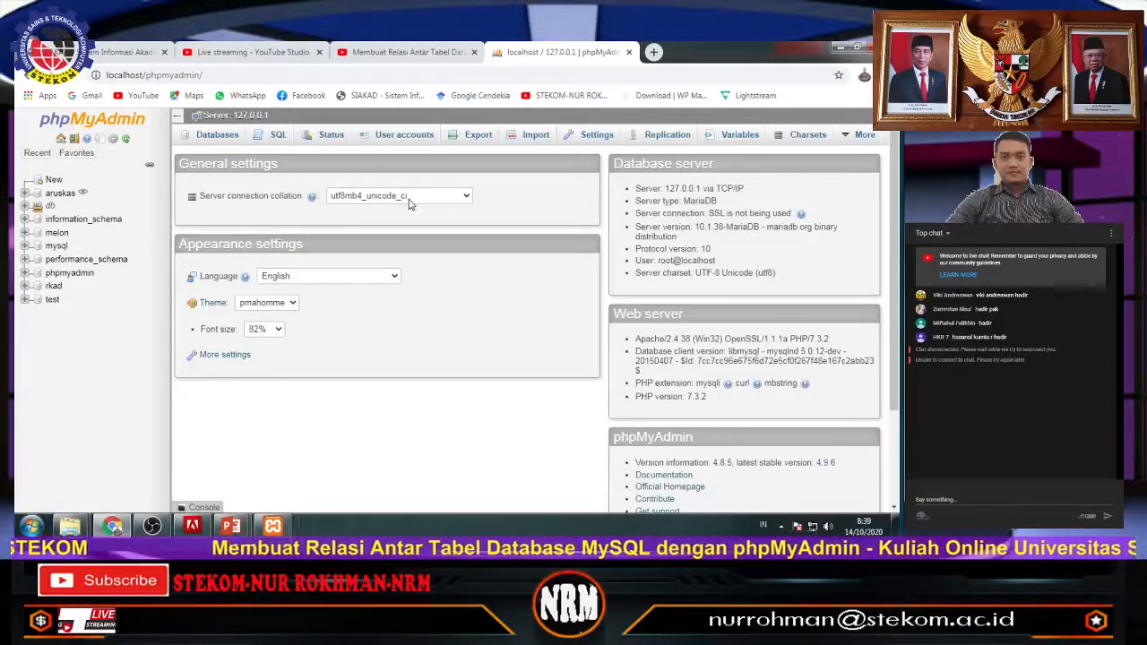
# - Open the db_jantung_cbr database from the db group and show its tables in the Designer
pyautogui.click(25, 206)
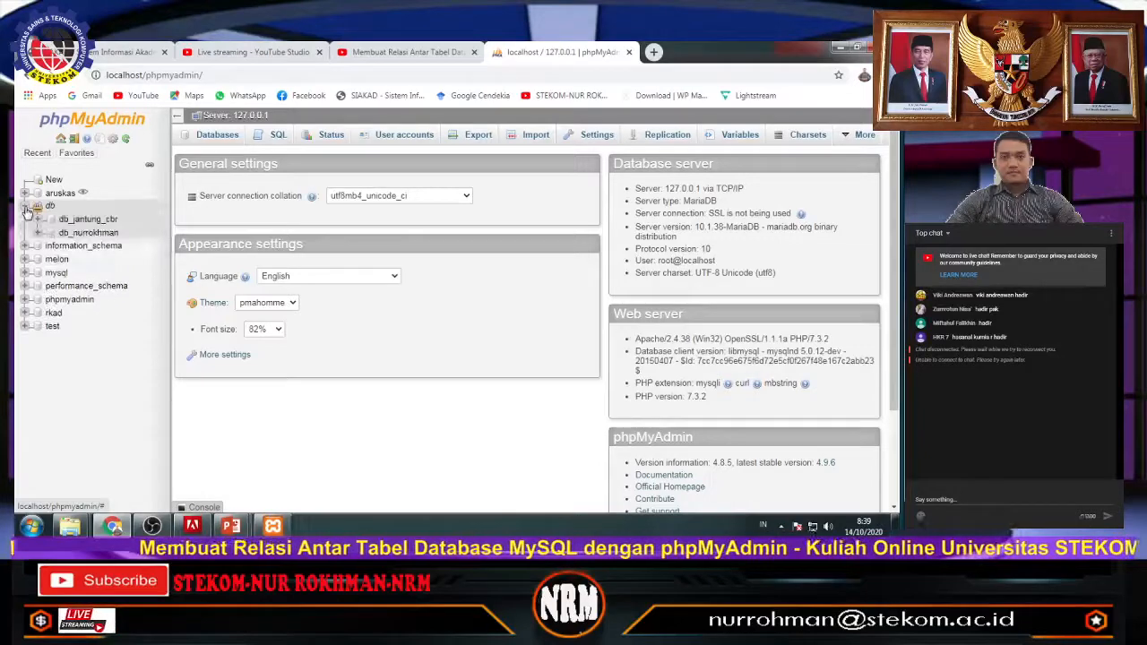
pyautogui.click(86, 219)
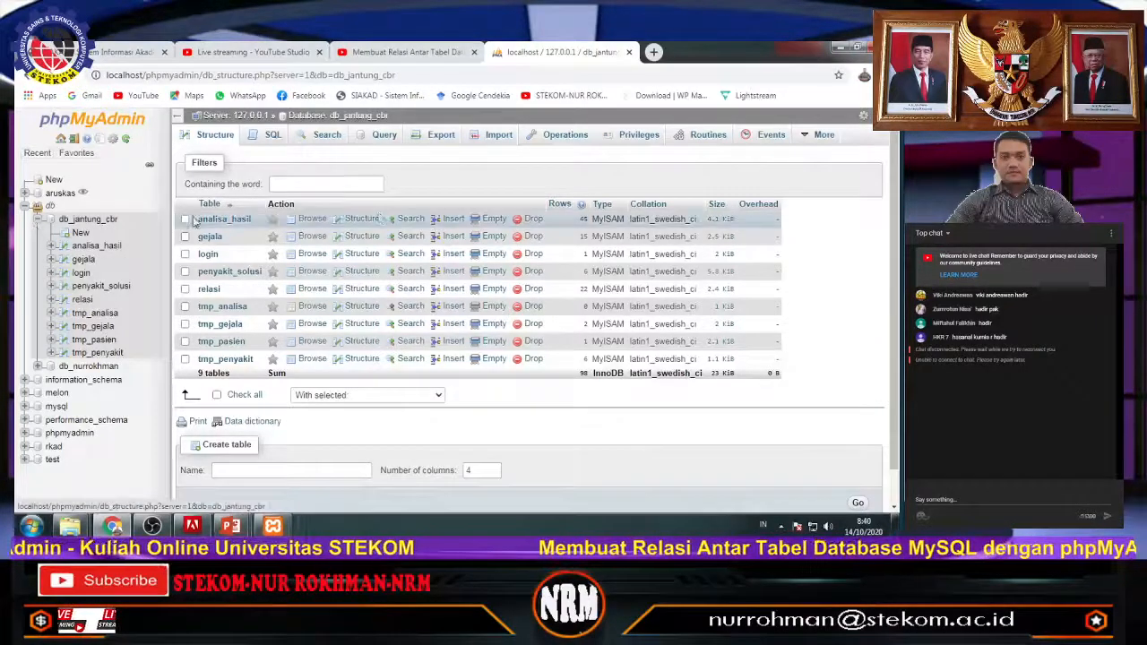
pyautogui.click(79, 224)
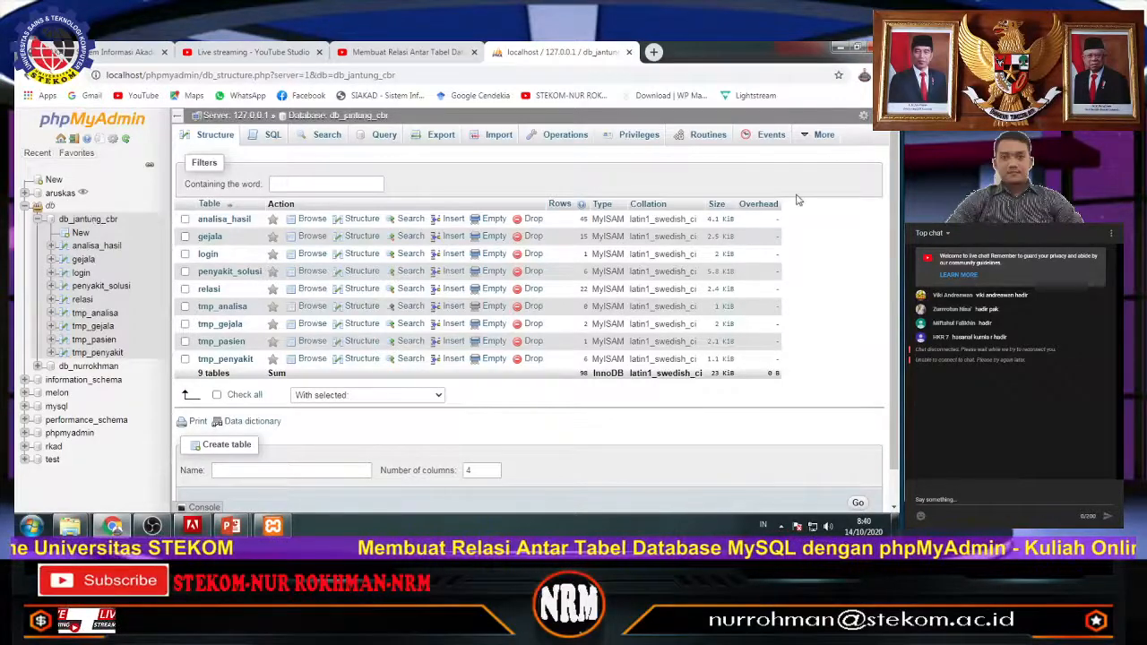
pyautogui.moveTo(807, 135)
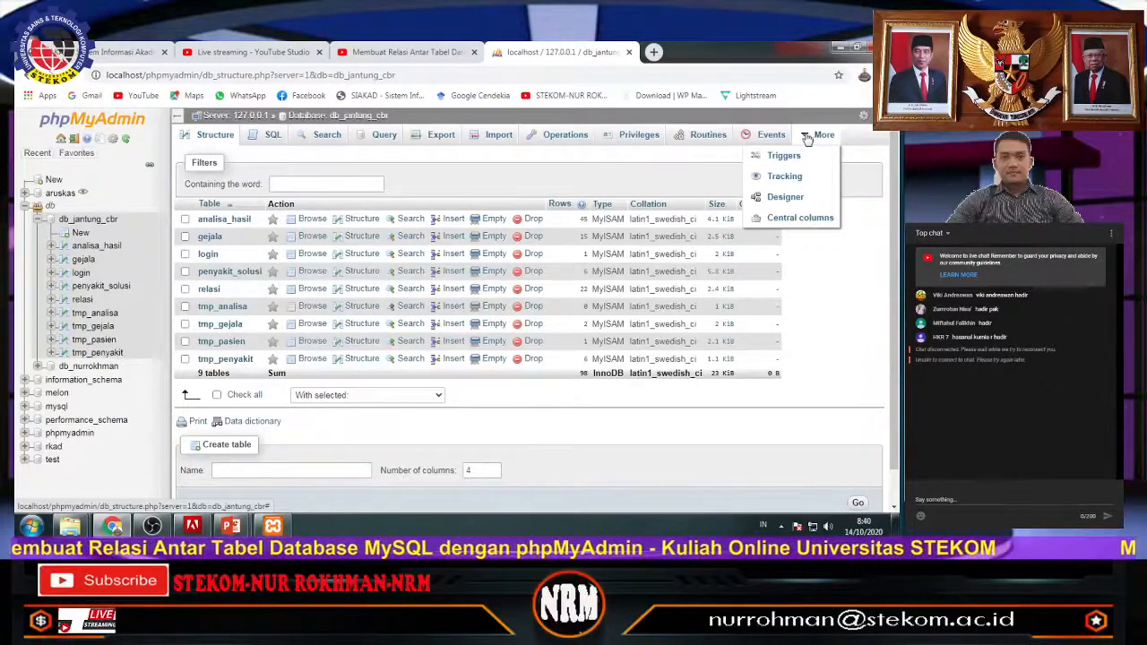
pyautogui.click(783, 198)
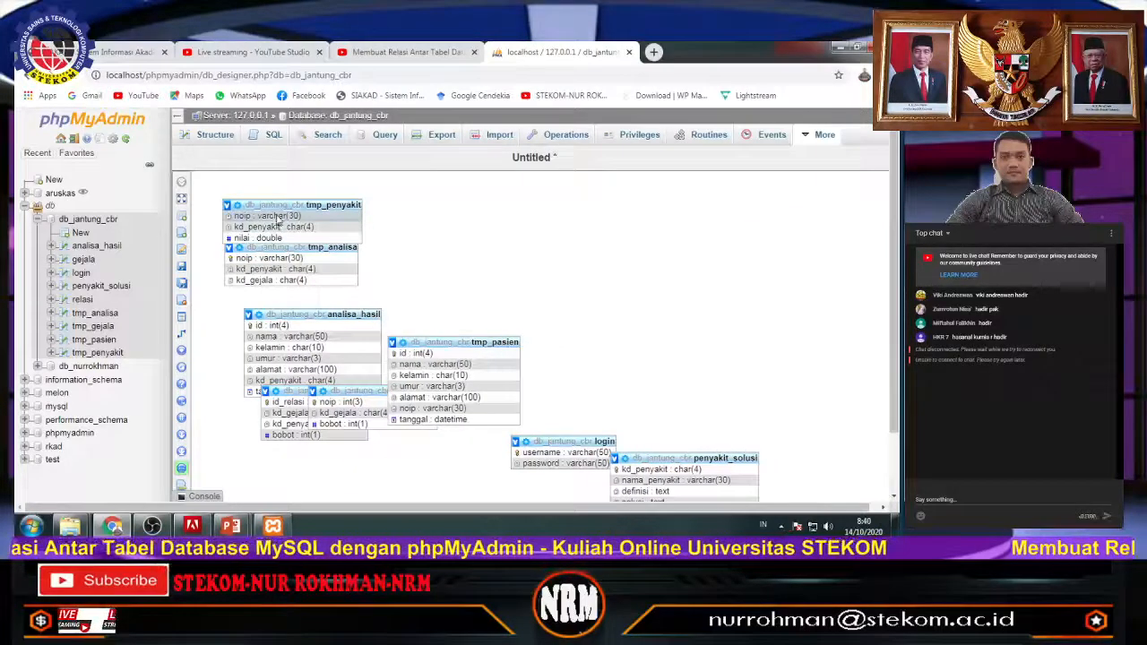
# - Separate the overlapping tables in the diagram by spreading out tmp_analisa, analisa_hasil, tmp_pasien, penyakit_solusi, login and tmp_gejala
pyautogui.moveTo(279, 250); pyautogui.dragTo(445, 210)
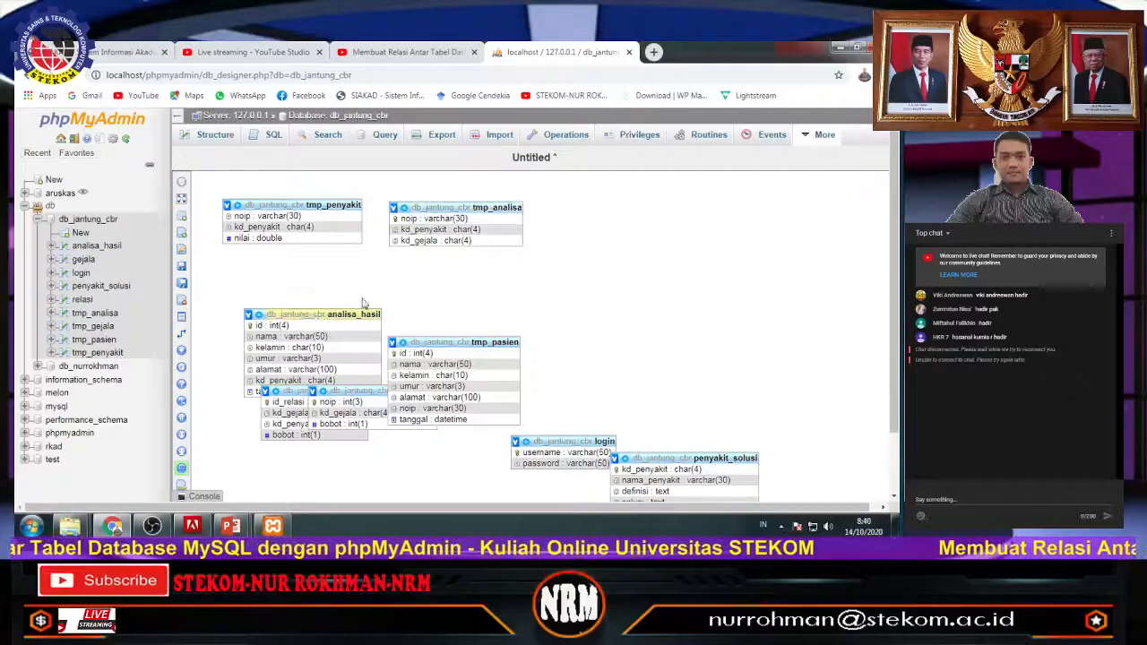
pyautogui.moveTo(307, 319); pyautogui.dragTo(730, 277)
pyautogui.moveTo(456, 336); pyautogui.dragTo(385, 269)
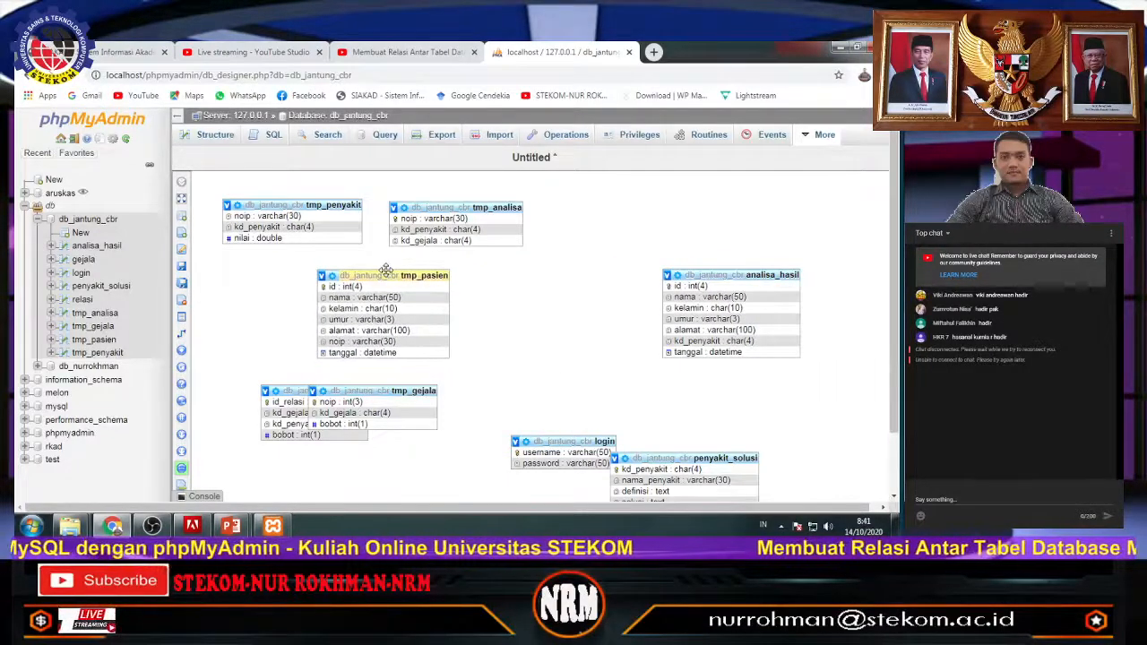
pyautogui.moveTo(674, 459); pyautogui.dragTo(748, 442)
pyautogui.moveTo(568, 443); pyautogui.dragTo(606, 461)
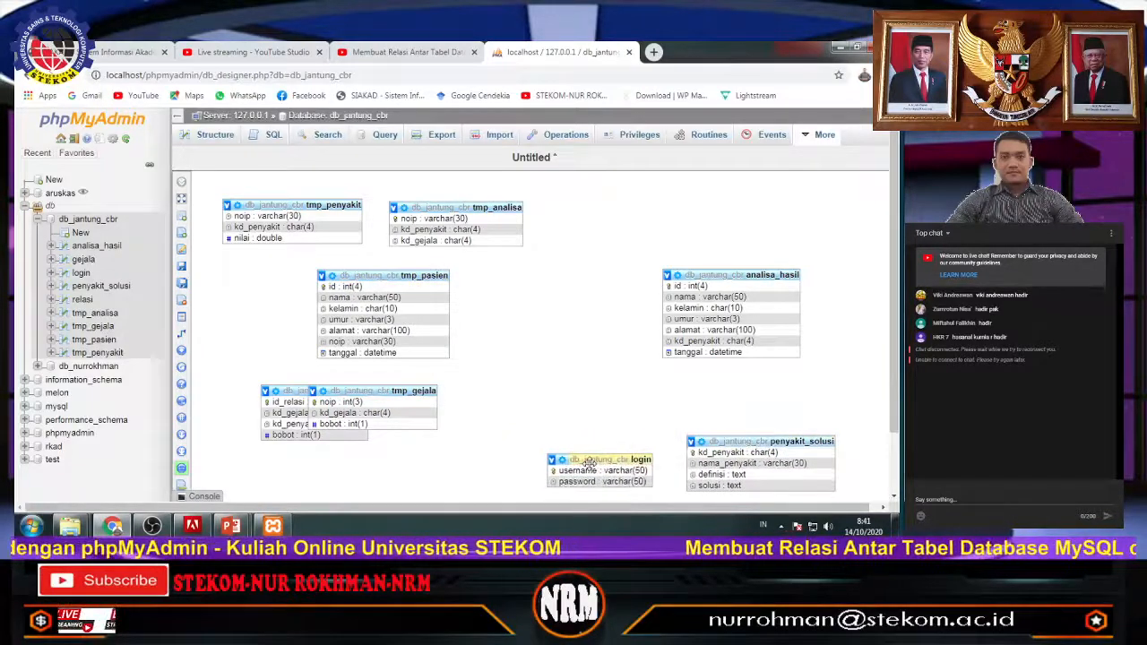
pyautogui.moveTo(376, 390); pyautogui.dragTo(584, 390)
# - Place the gejala table beside tmp_gejala and arrange relasi, login and penyakit_solusi in a row along the lower part of the diagram
pyautogui.scroll(-2, 584, 394)
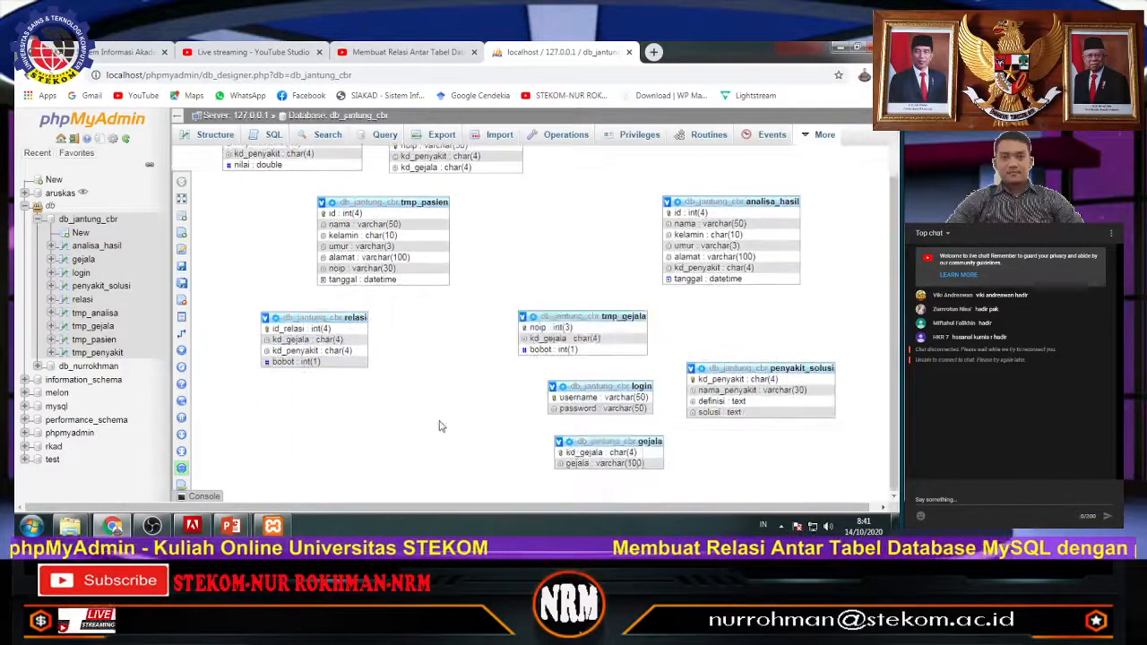
pyautogui.moveTo(593, 443); pyautogui.dragTo(440, 332)
pyautogui.scroll(1, 430, 340)
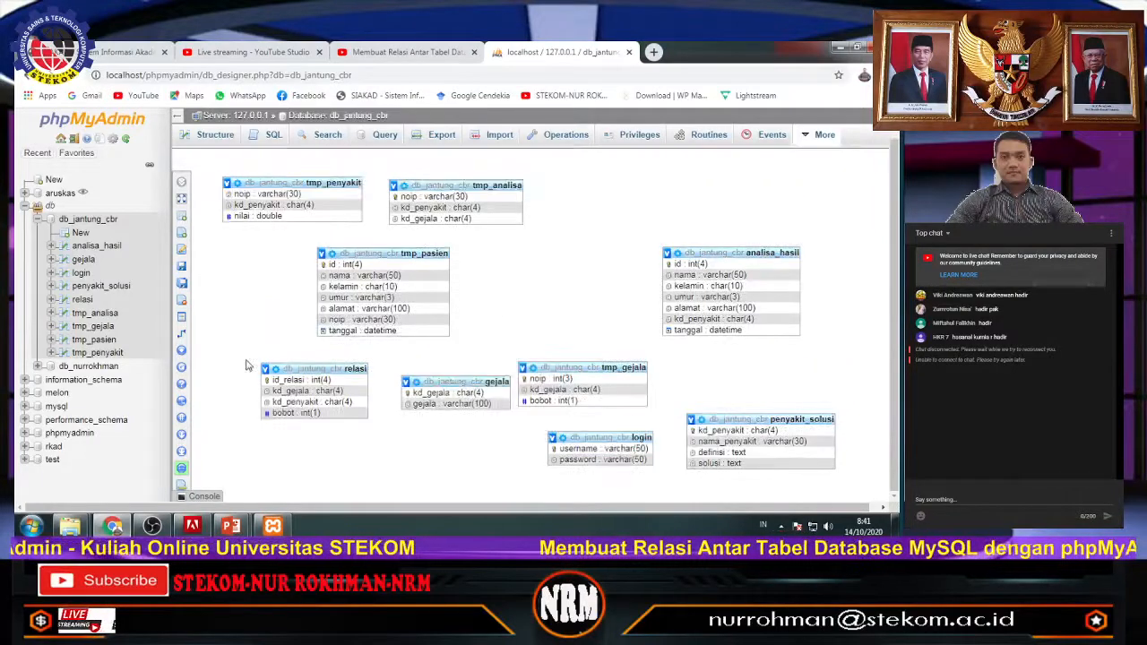
pyautogui.moveTo(308, 404); pyautogui.dragTo(318, 465)
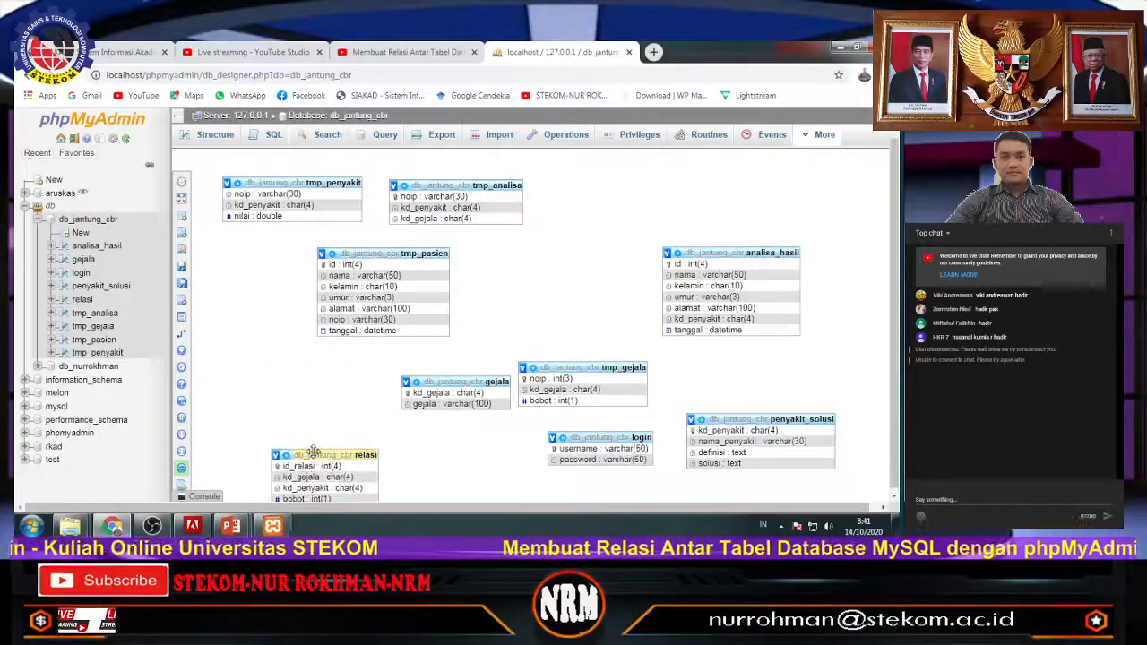
pyautogui.moveTo(610, 436); pyautogui.dragTo(501, 467)
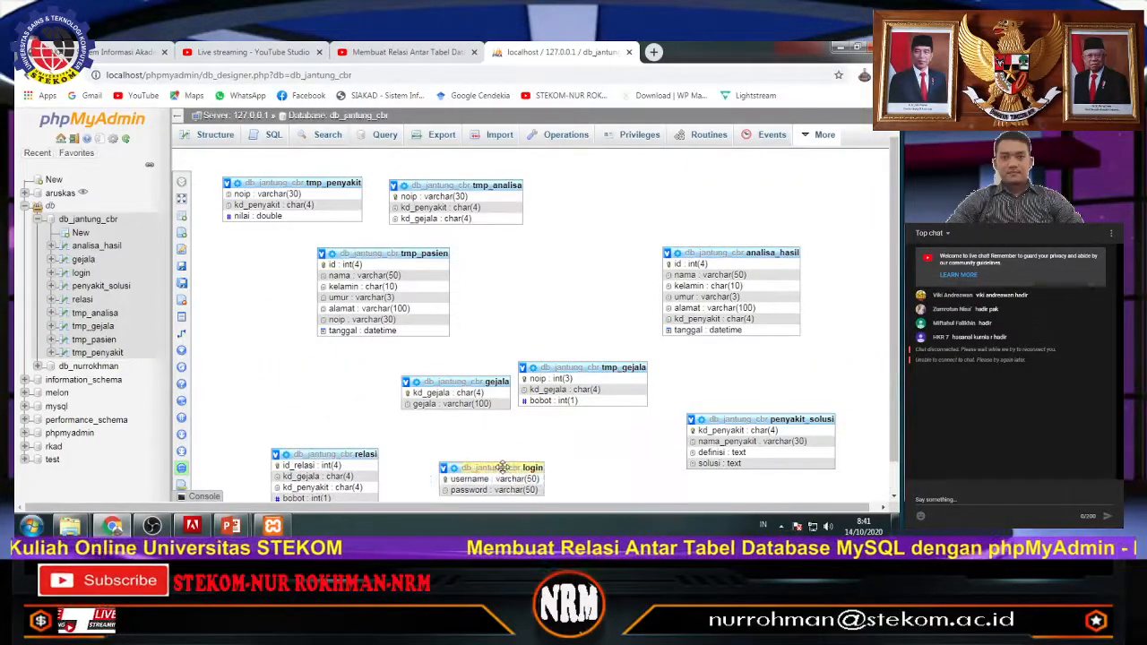
pyautogui.moveTo(707, 419); pyautogui.dragTo(708, 454)
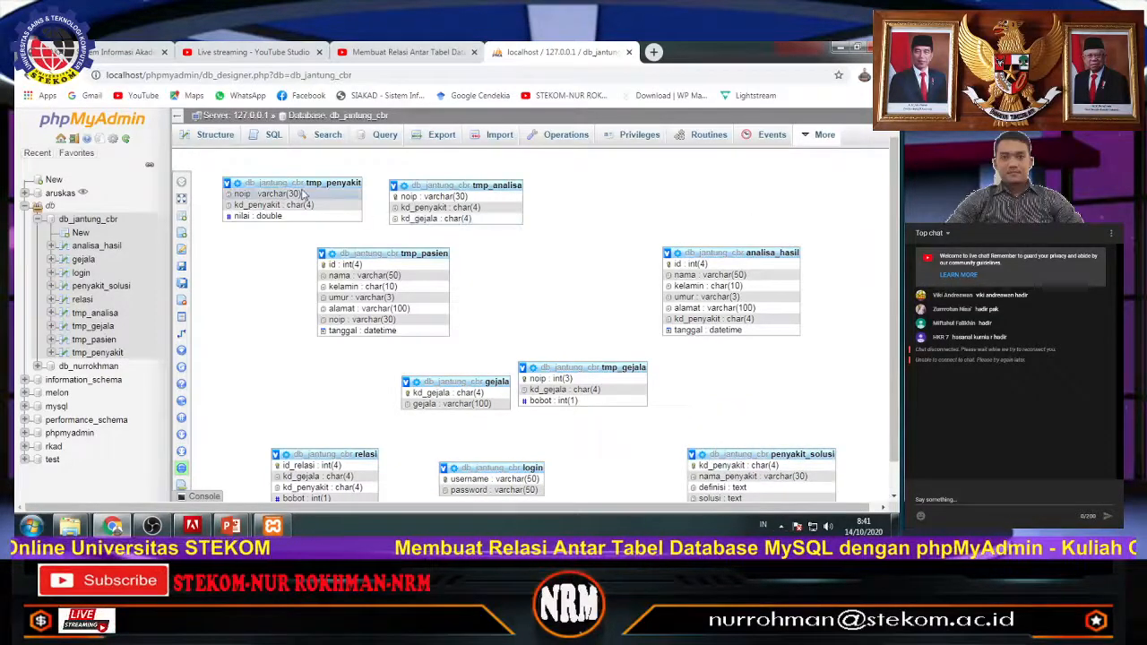
# - Space out the upper and middle tables in pairs: tmp_penyakit and tmp_analisa, tmp_pasien and analisa_hasil, gejala and tmp_gejala
pyautogui.moveTo(296, 177); pyautogui.dragTo(310, 161)
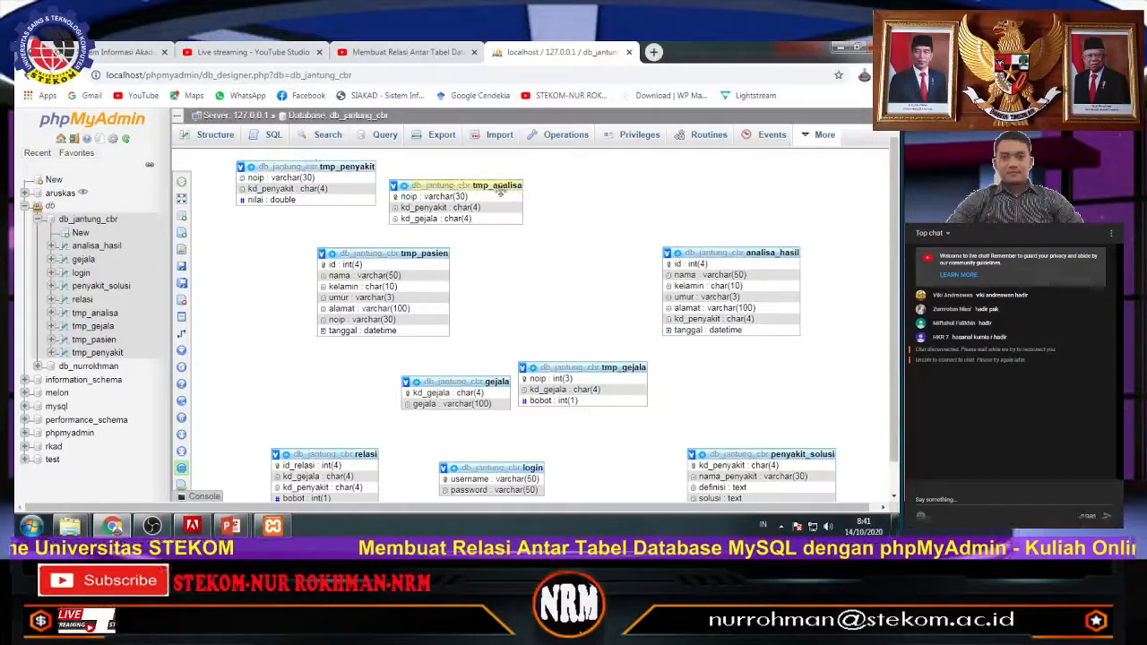
pyautogui.moveTo(493, 185); pyautogui.dragTo(552, 170)
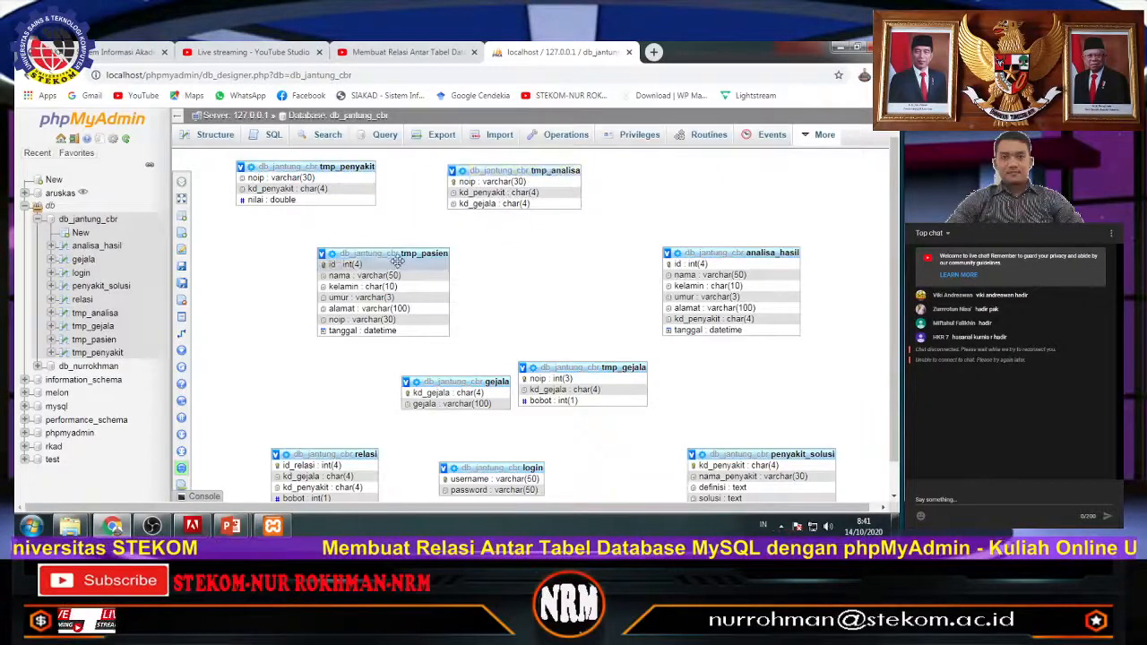
pyautogui.moveTo(392, 250); pyautogui.dragTo(363, 228)
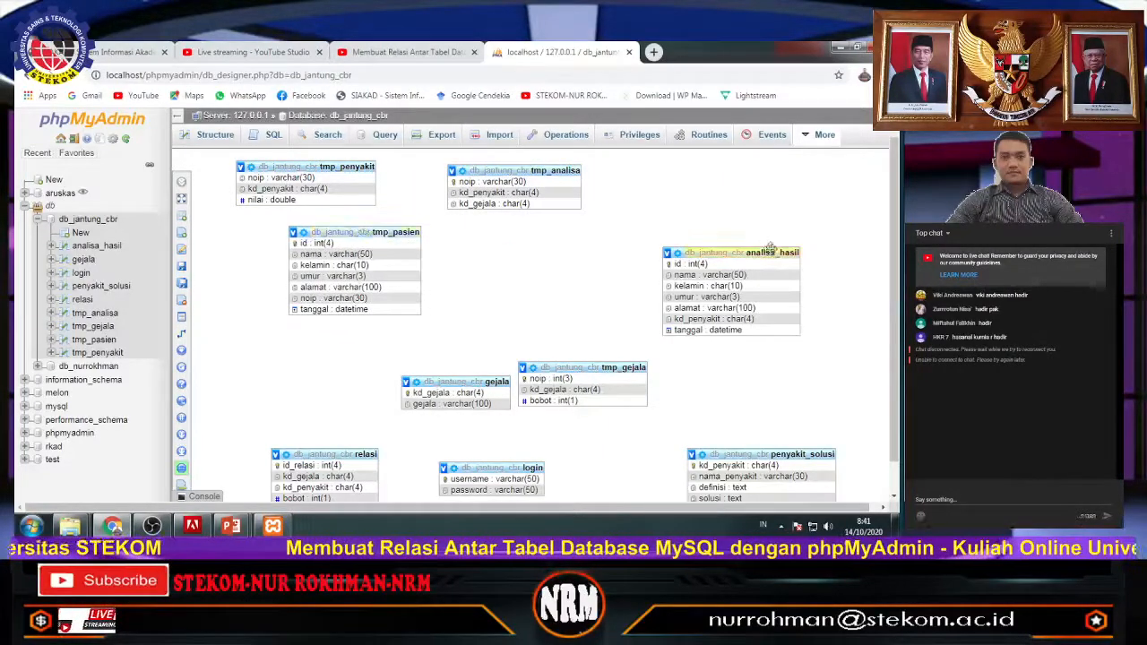
pyautogui.moveTo(759, 254); pyautogui.dragTo(693, 230)
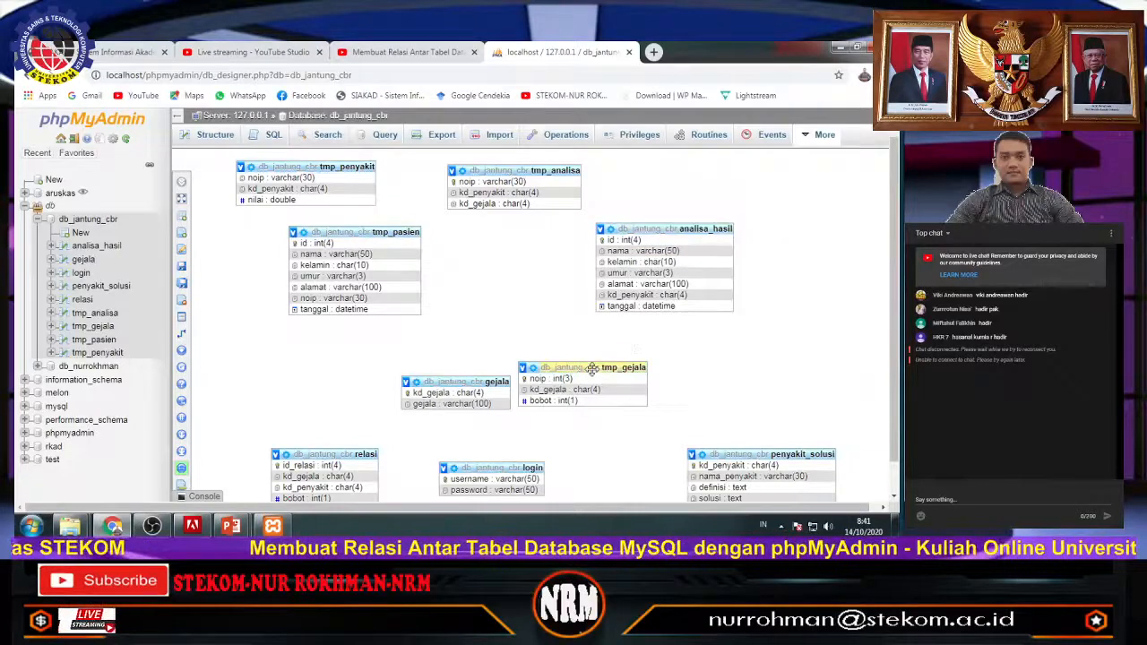
pyautogui.moveTo(621, 371); pyautogui.dragTo(732, 373)
pyautogui.moveTo(485, 383); pyautogui.dragTo(392, 357)
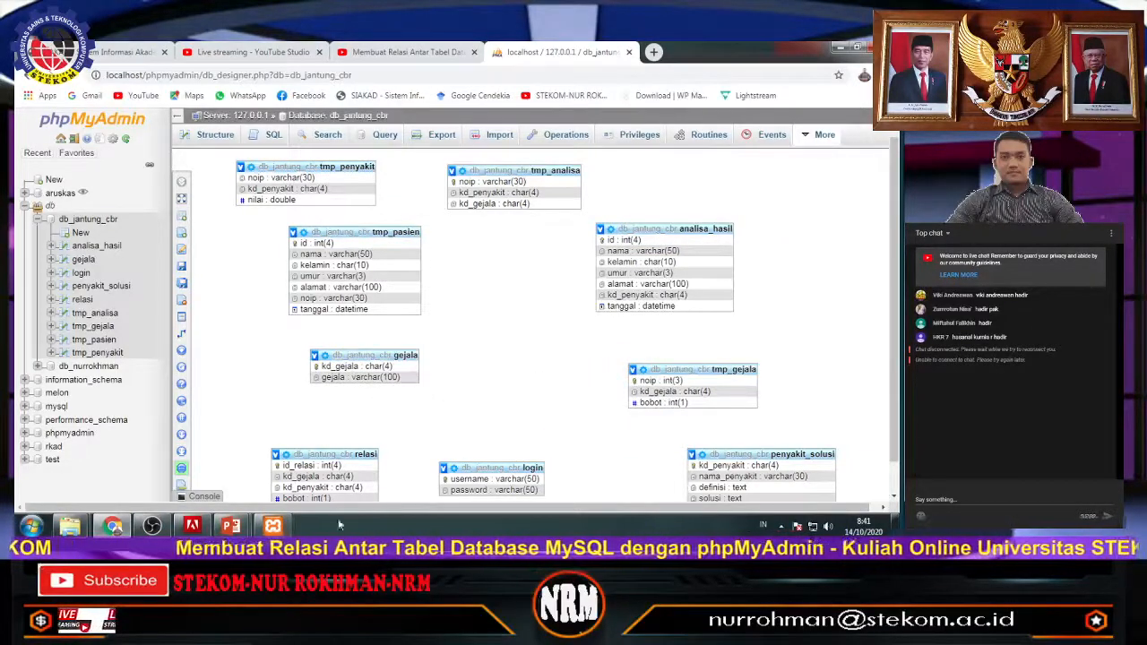
# - Check the live stream's YouTube watch page and its YouTube Studio dashboard, and return to the db_jantung_cbr Designer in phpMyAdmin
pyautogui.click(376, 53)
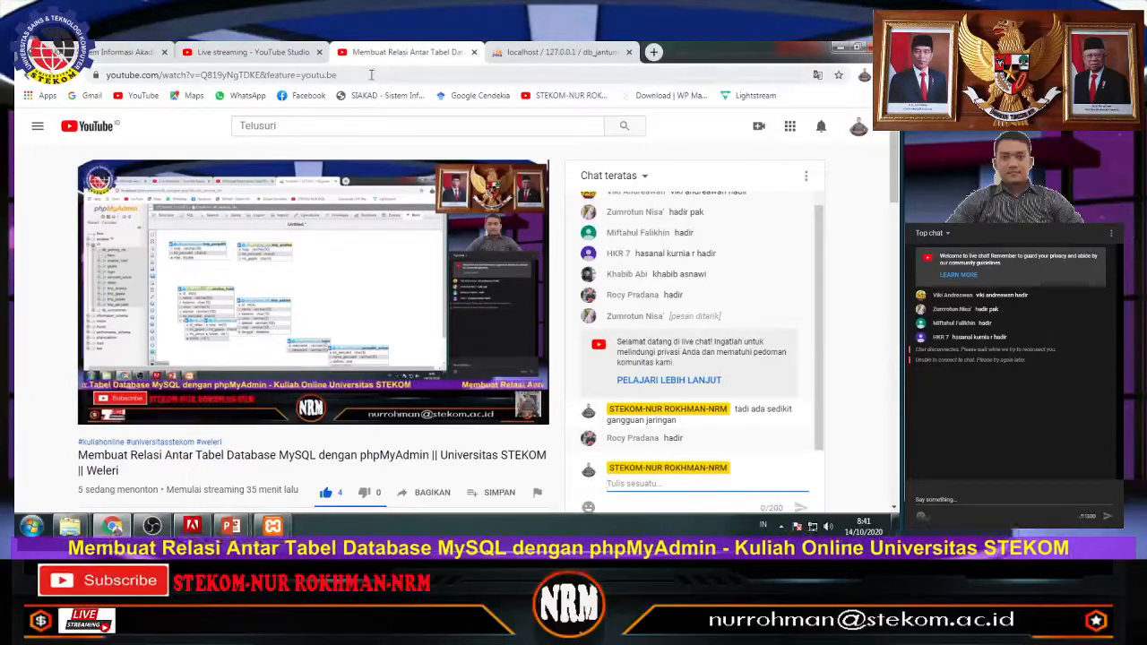
pyautogui.click(251, 52)
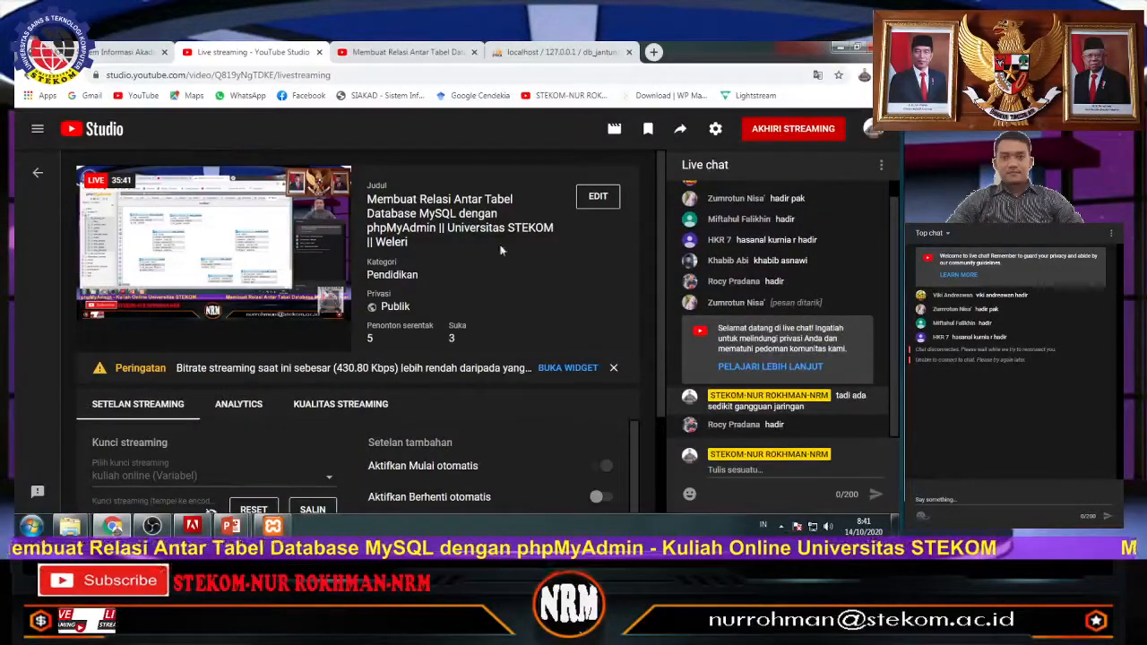
pyautogui.click(507, 52)
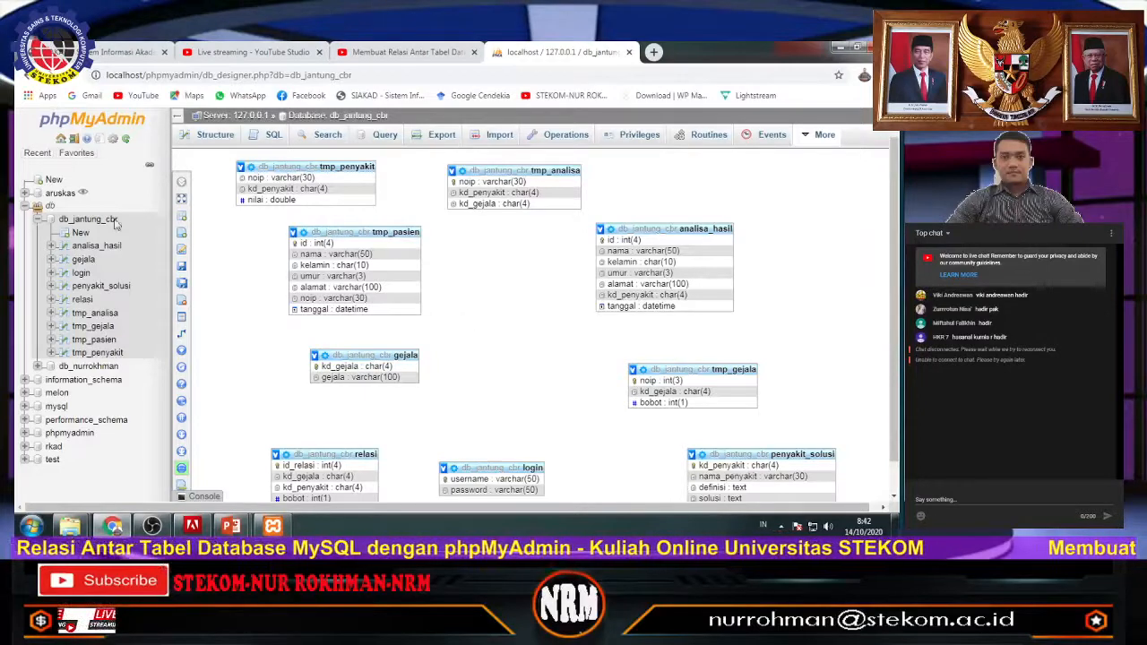
# - Create a relationship from the id column of analisa_hasil to the tmp_pasien table
pyautogui.moveTo(188, 195)
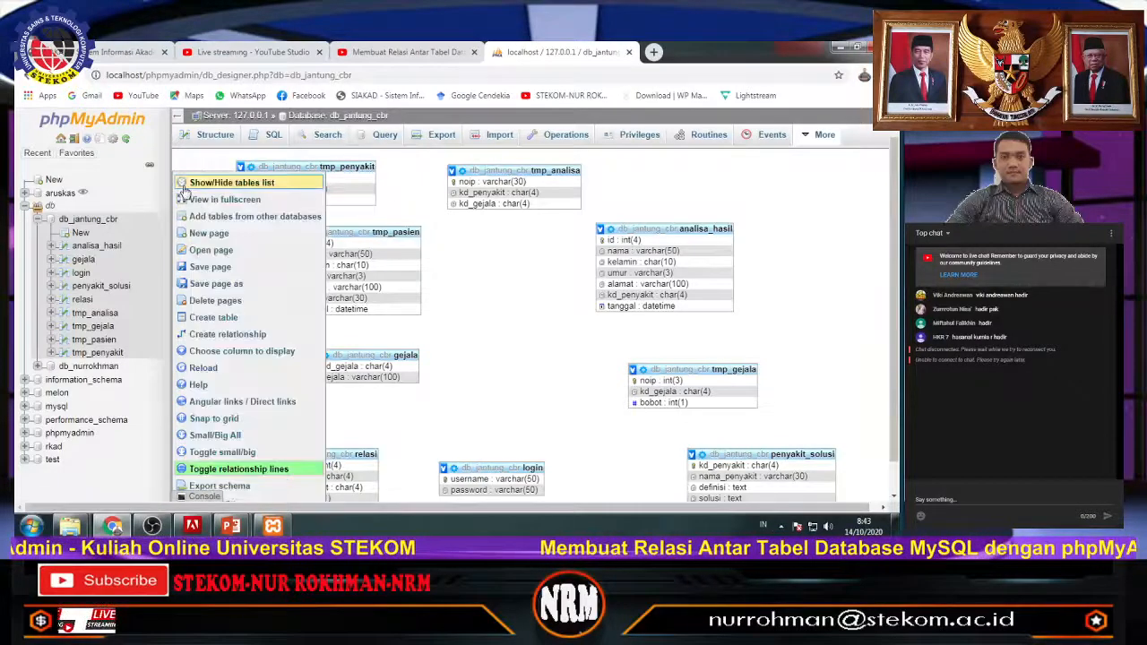
pyautogui.click(220, 336)
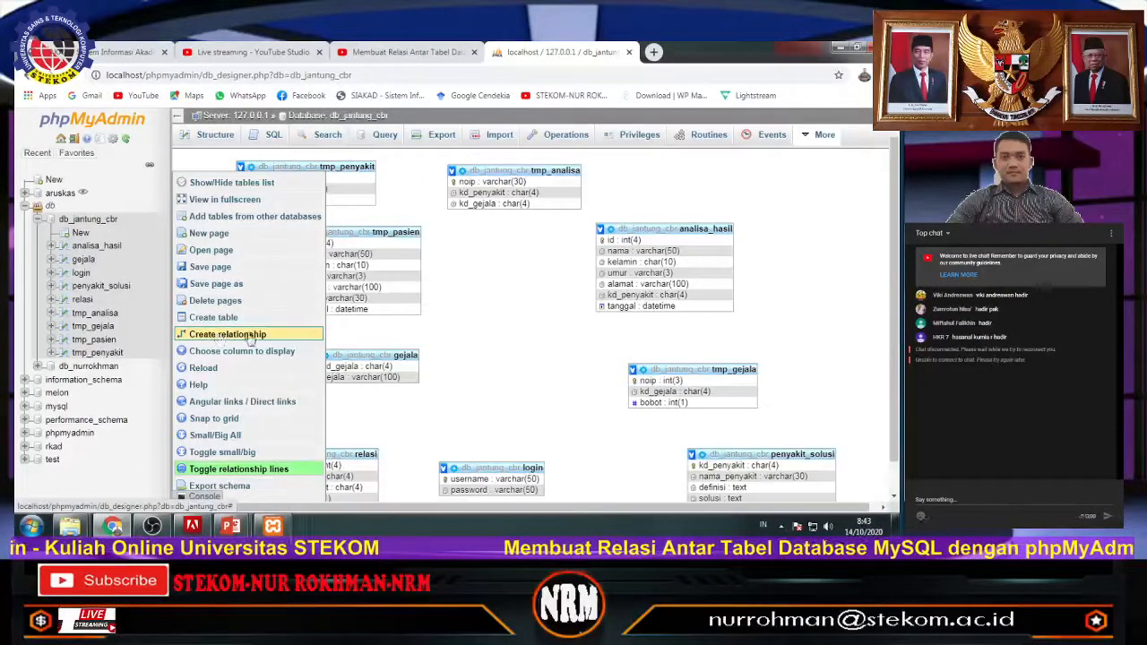
pyautogui.click(624, 241)
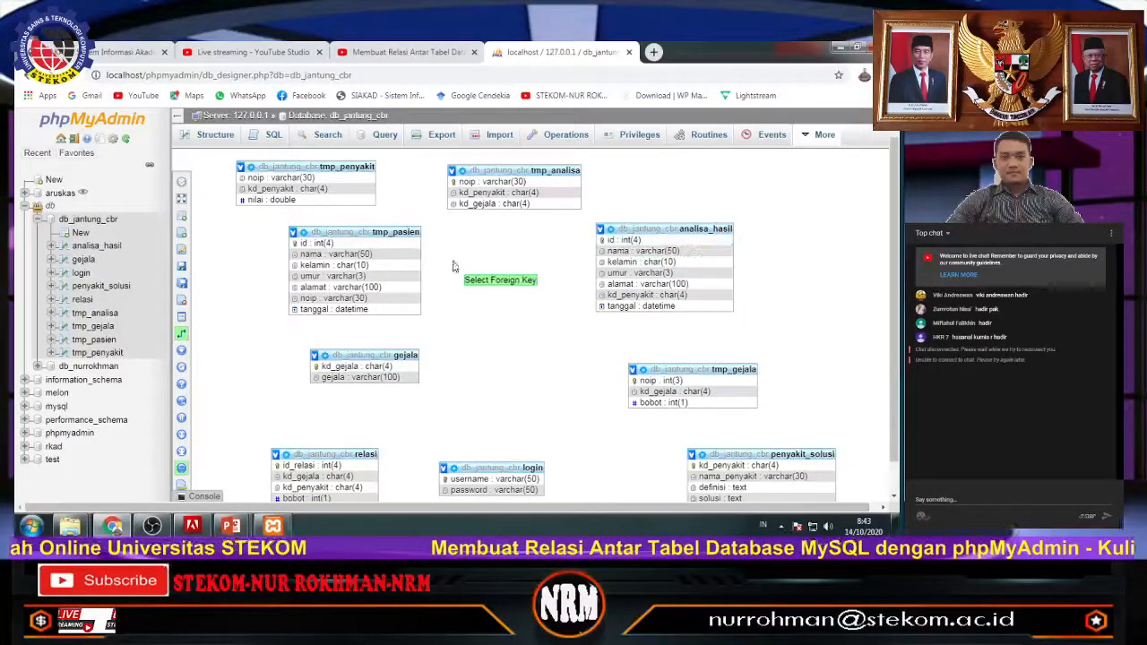
pyautogui.click(371, 254)
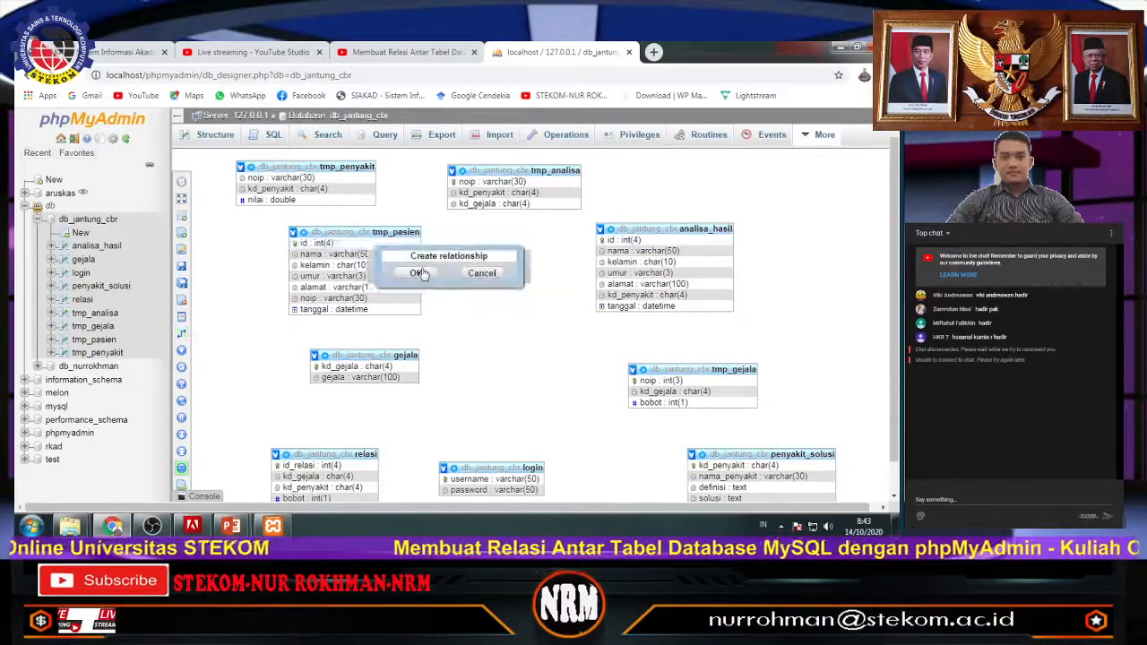
pyautogui.click(418, 273)
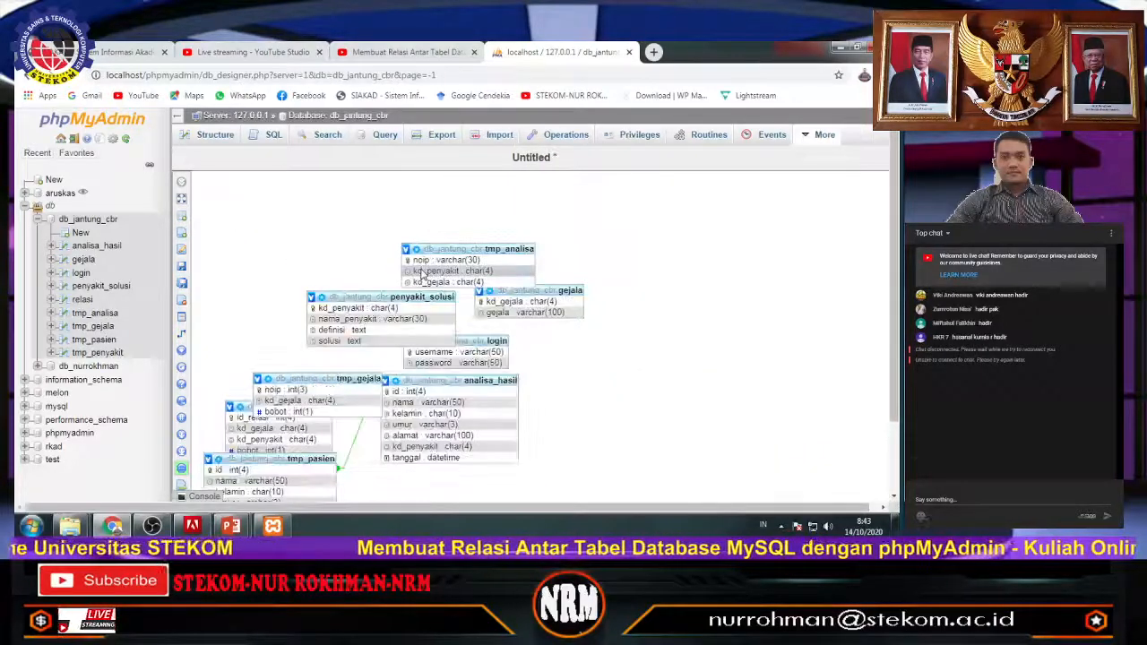
# - Spread out the overlapping penyakit_solusi, login, tmp_gejala, analisa_hasil and tmp_pasien tables in the diagram
pyautogui.scroll(-2, 856, 258)
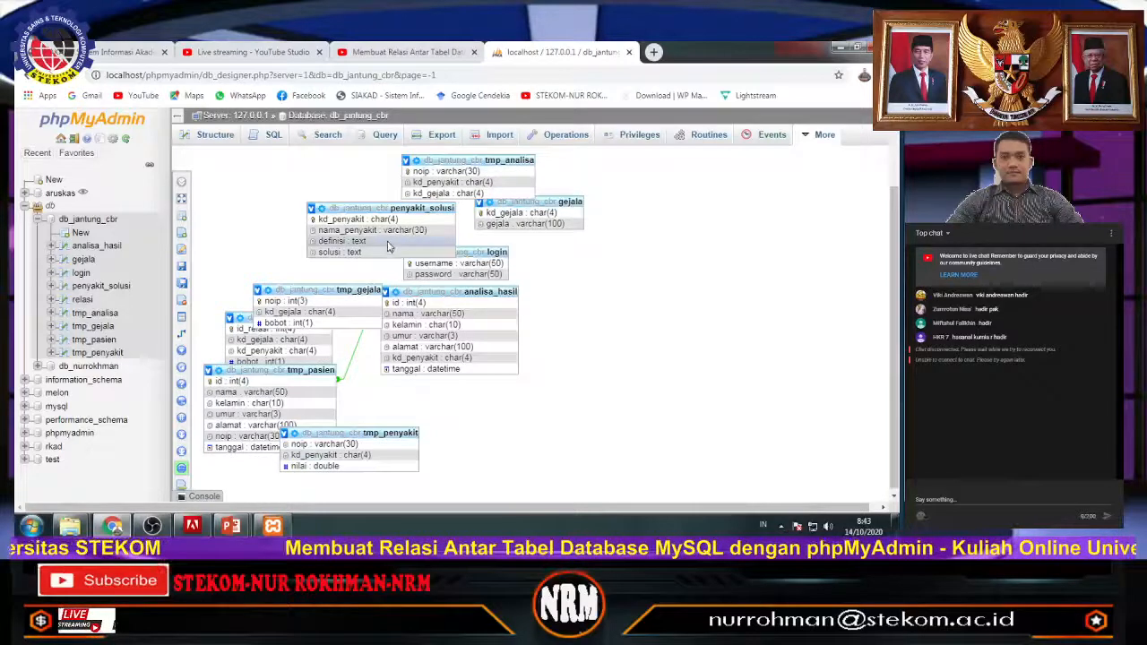
pyautogui.moveTo(350, 207); pyautogui.dragTo(295, 161)
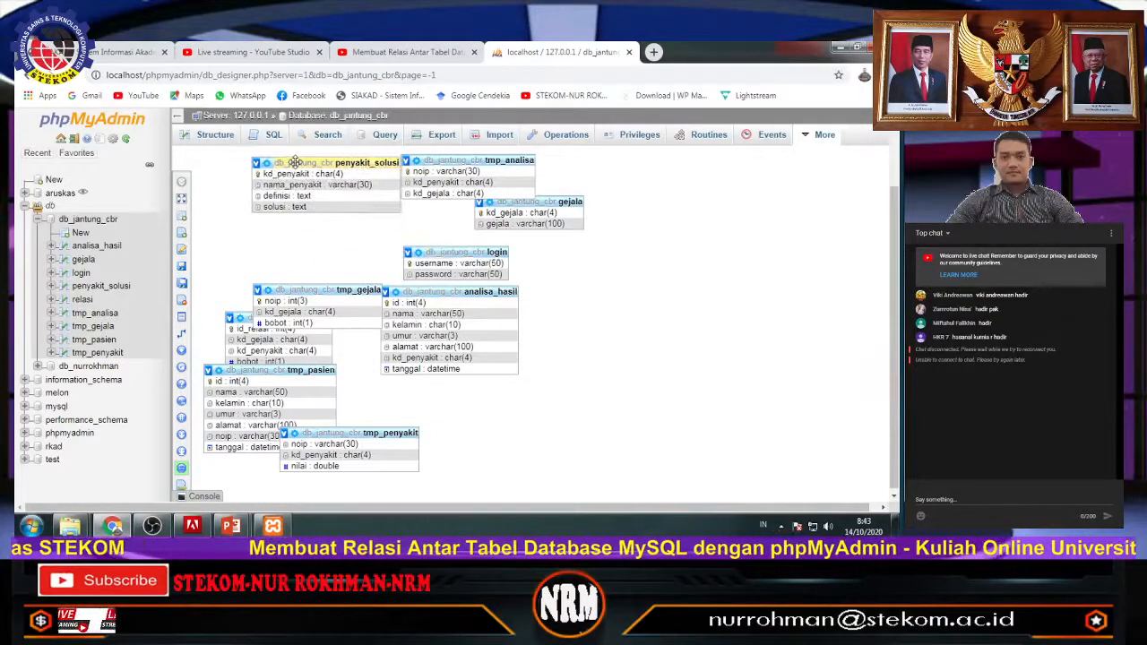
pyautogui.moveTo(442, 253); pyautogui.dragTo(704, 178)
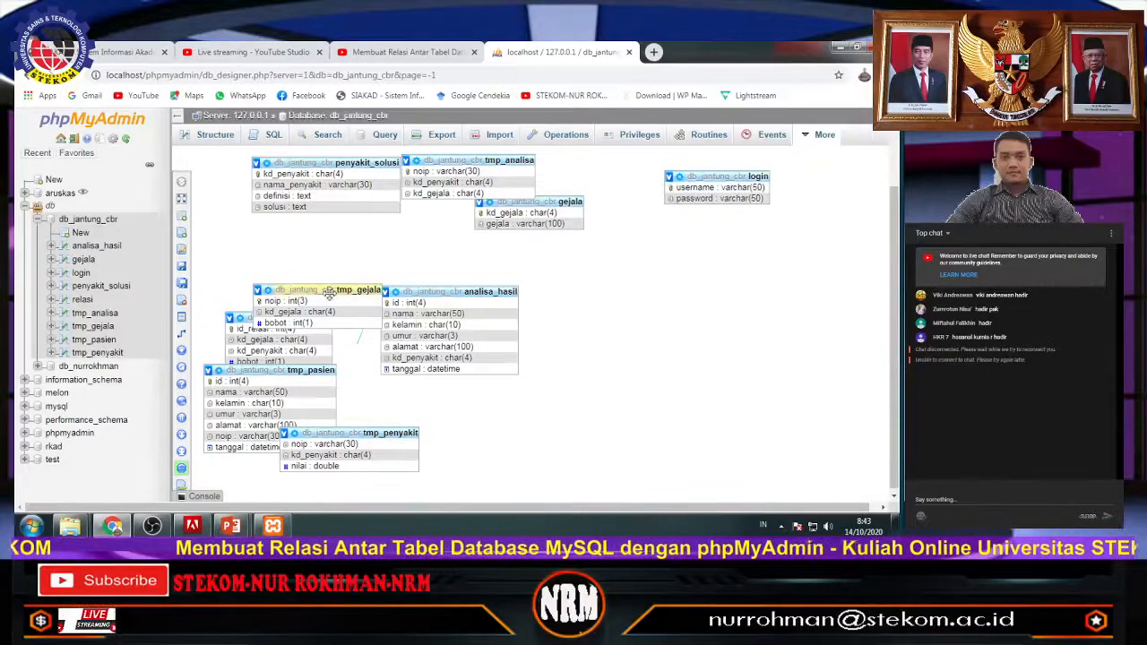
pyautogui.moveTo(330, 291); pyautogui.dragTo(325, 232)
pyautogui.moveTo(434, 287); pyautogui.dragTo(753, 293)
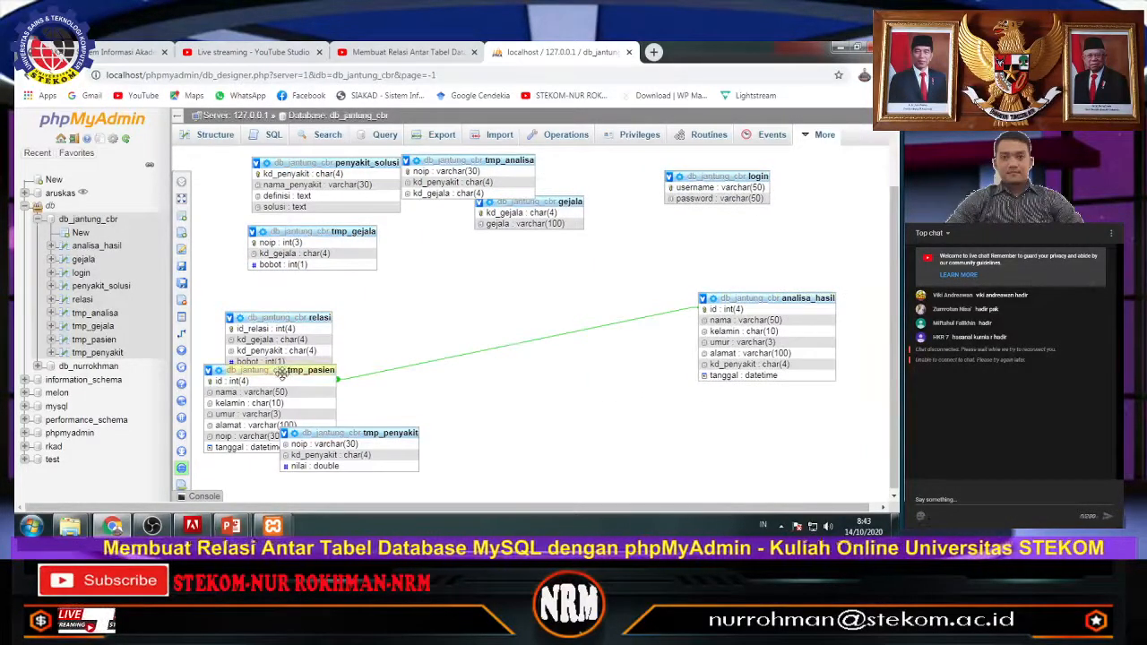
pyautogui.moveTo(283, 372); pyautogui.dragTo(455, 298)
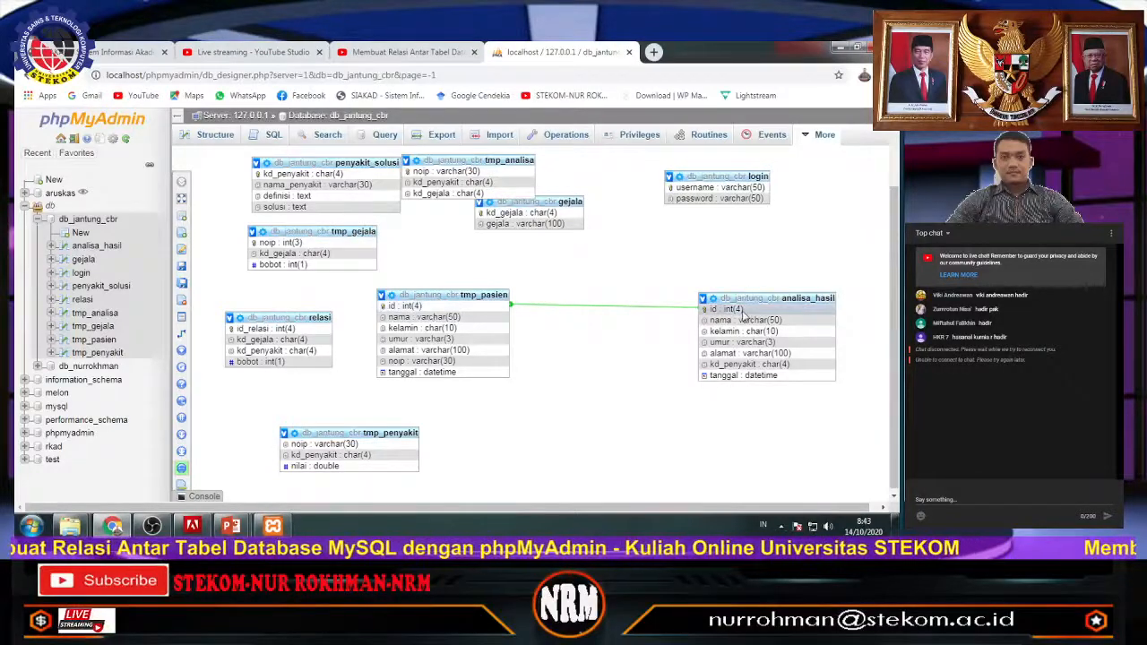
# - Align tmp_pasien with analisa_hasil, place gejala and tmp_gejala side by side beneath them, and move tmp_penyakit below gejala
pyautogui.moveTo(722, 298); pyautogui.dragTo(711, 267)
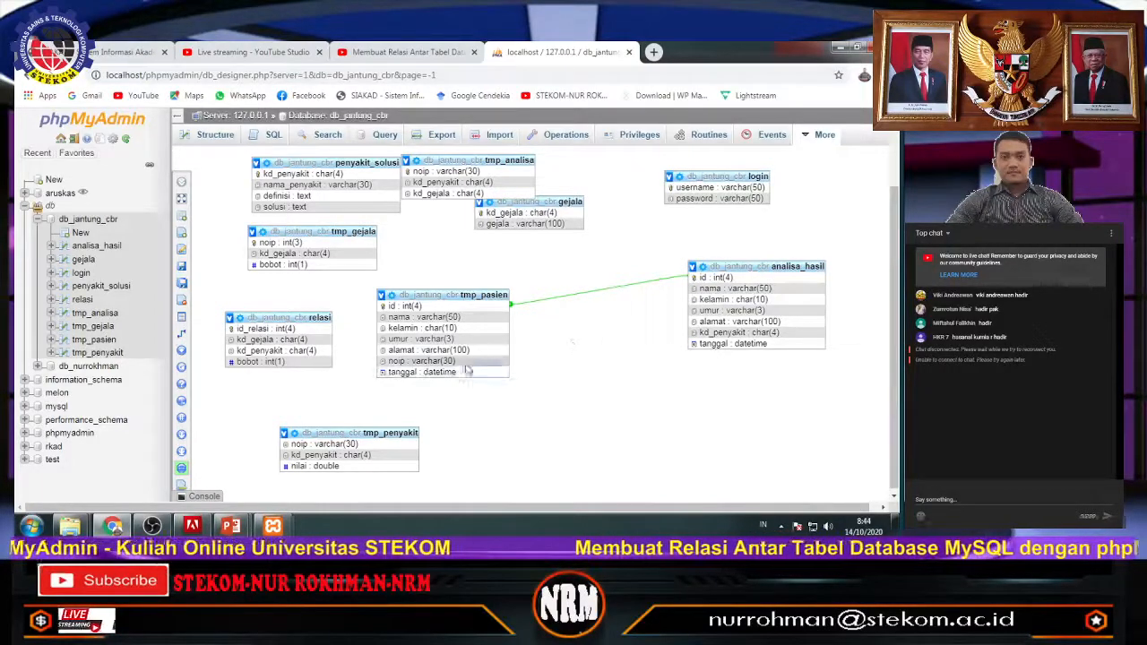
pyautogui.moveTo(440, 294); pyautogui.dragTo(491, 271)
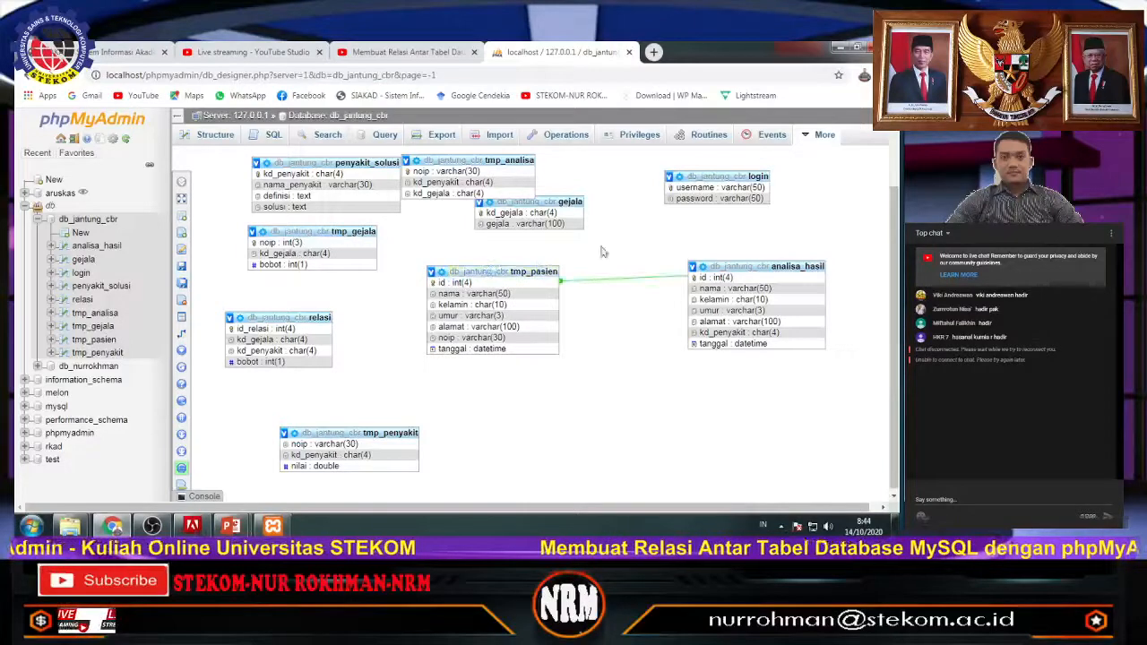
pyautogui.moveTo(551, 200); pyautogui.dragTo(699, 372)
pyautogui.moveTo(385, 434); pyautogui.dragTo(499, 457)
pyautogui.moveTo(301, 236); pyautogui.dragTo(743, 396)
pyautogui.moveTo(681, 374); pyautogui.dragTo(429, 388)
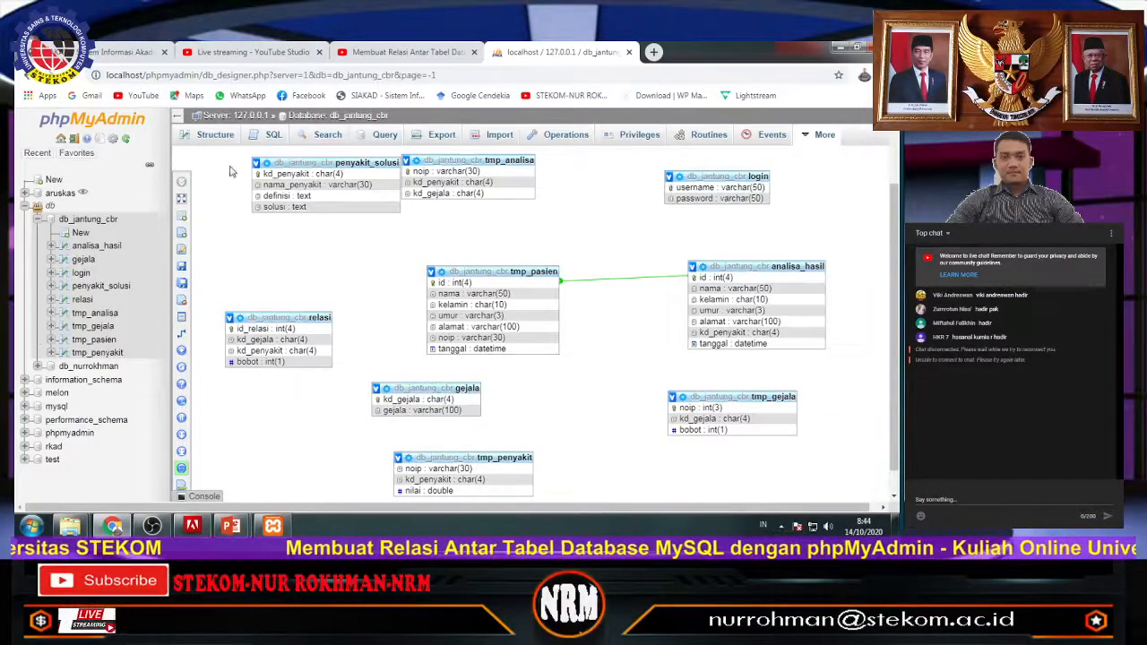
# - Create a relationship from kd_gejala in the gejala table to kd_gejala in tmp_gejala
pyautogui.moveTo(186, 185)
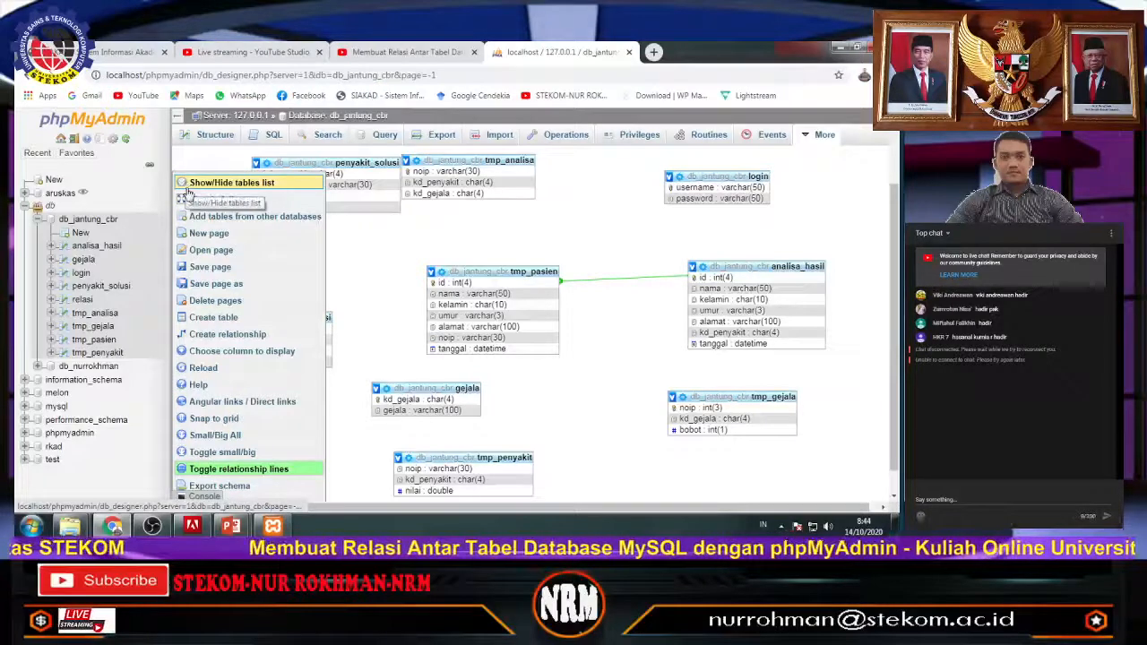
pyautogui.click(228, 335)
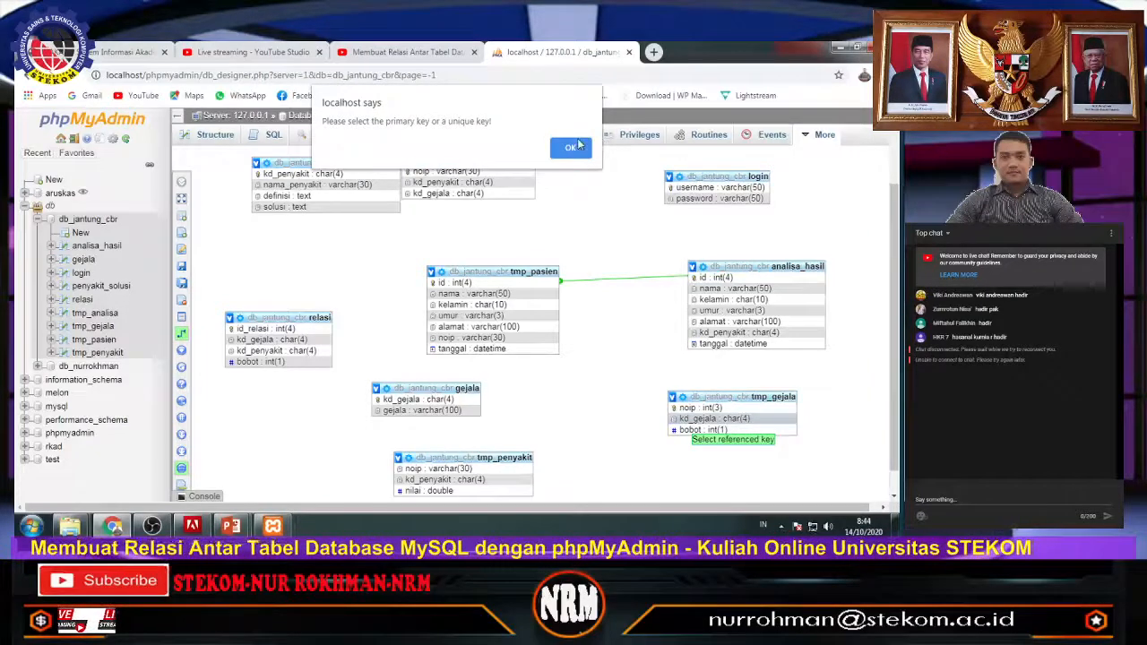
pyautogui.click(570, 147)
pyautogui.click(428, 399)
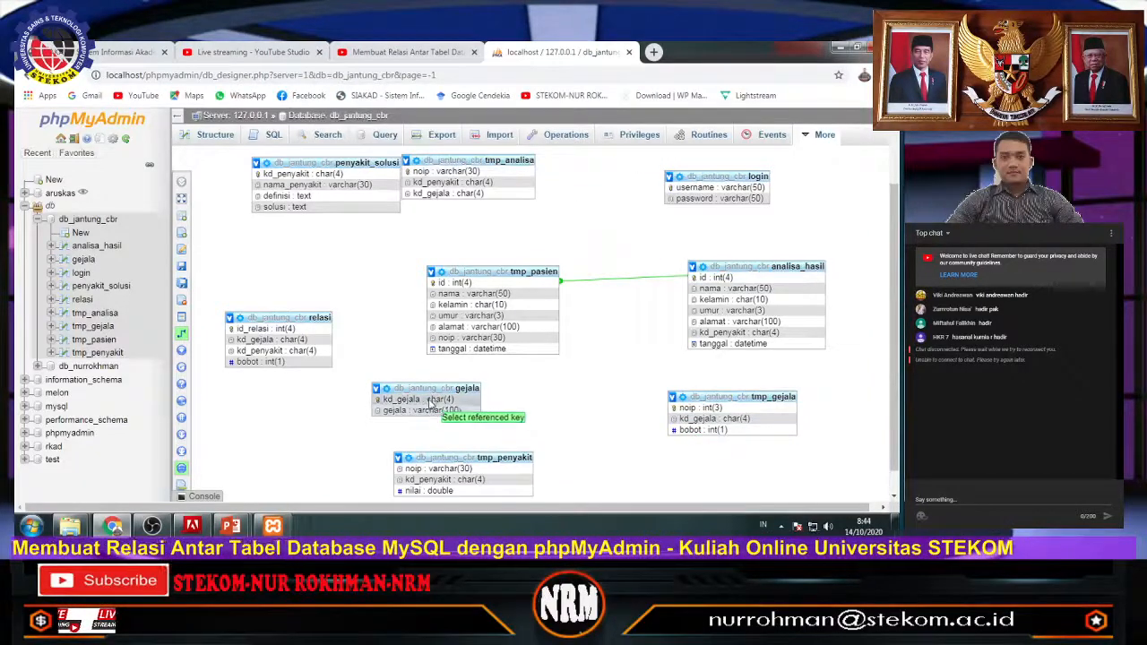
pyautogui.click(692, 419)
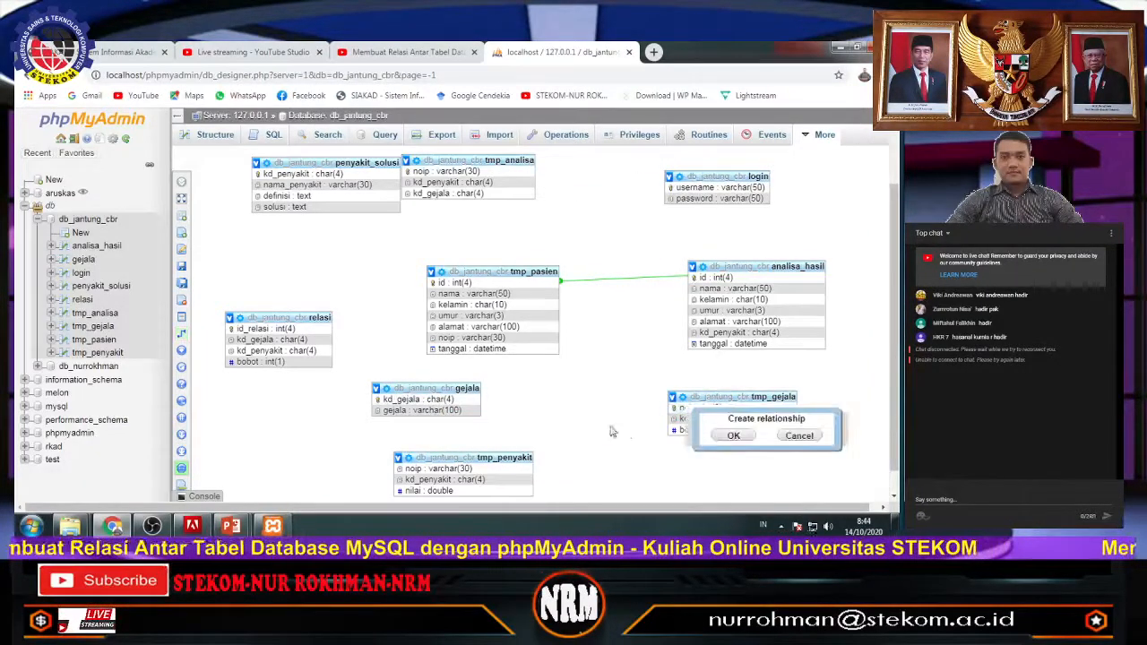
pyautogui.click(734, 436)
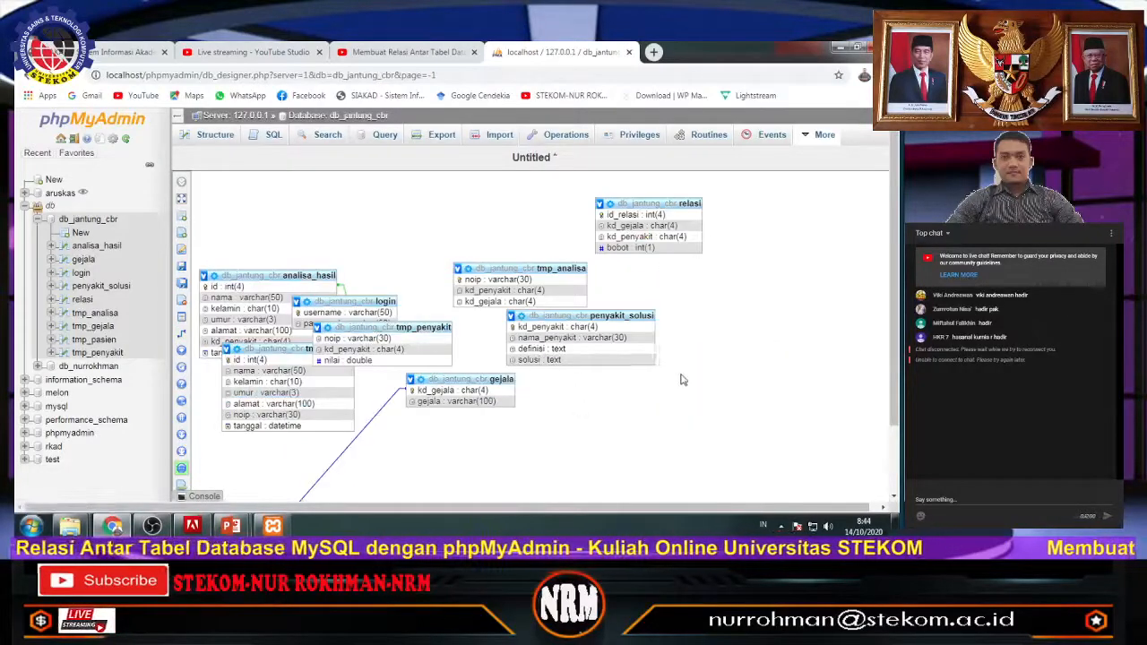
# - Place the linked tmp_gejala and gejala tables side by side along the lower part of the diagram
pyautogui.scroll(-1, 627, 390)
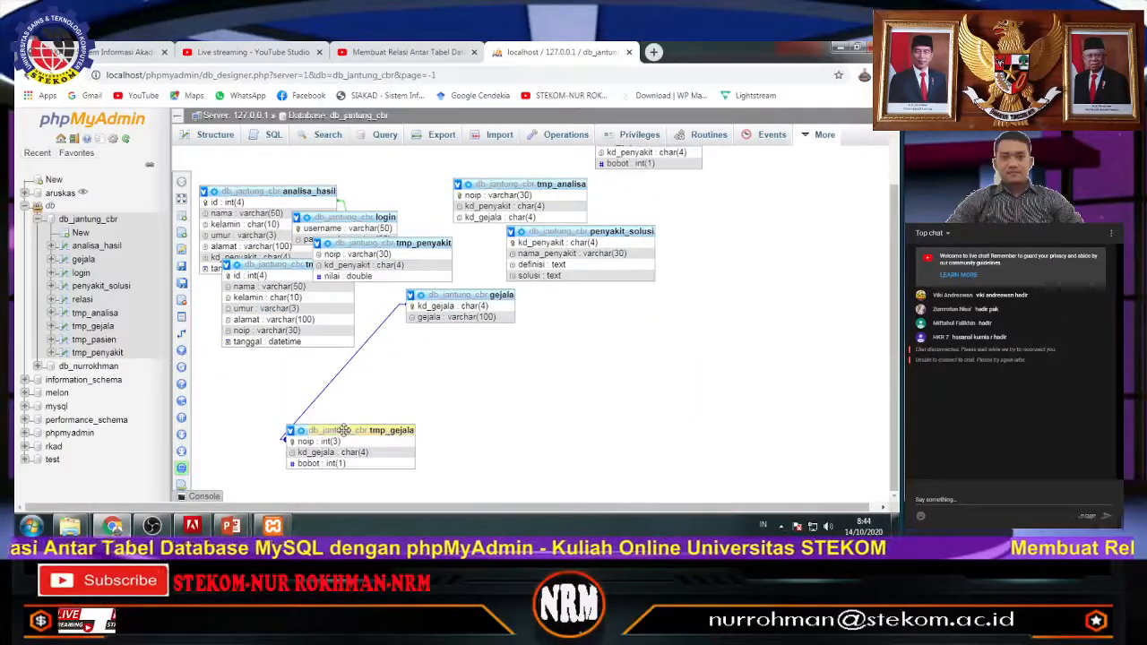
pyautogui.moveTo(354, 430); pyautogui.dragTo(661, 395)
pyautogui.scroll(1, 465, 303)
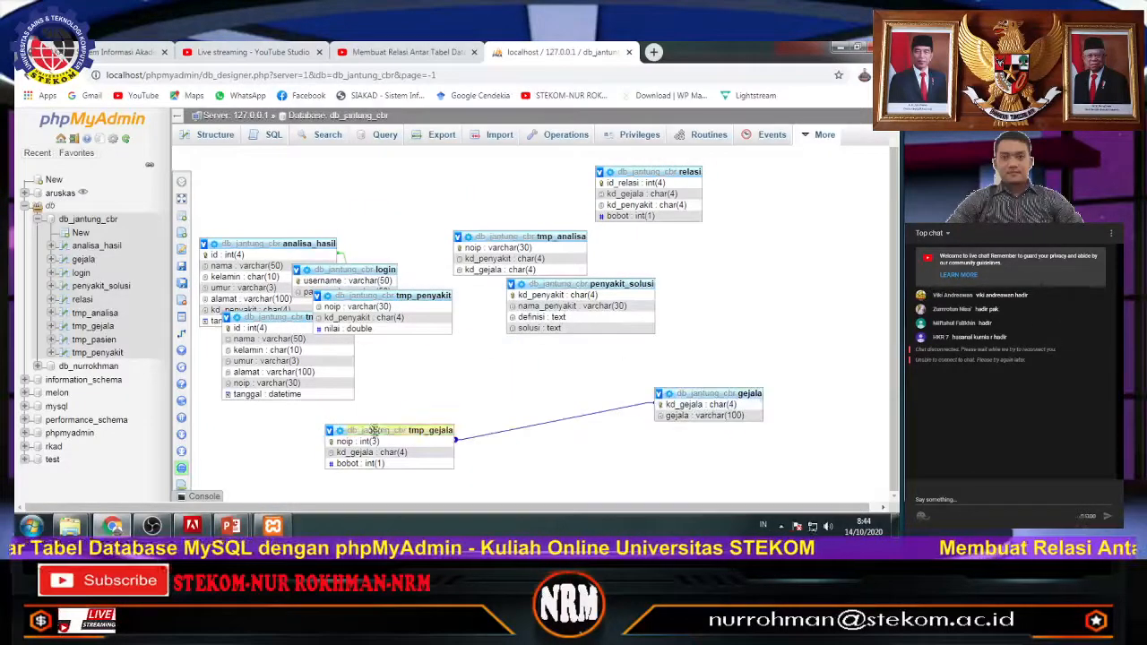
pyautogui.moveTo(395, 432); pyautogui.dragTo(470, 402)
pyautogui.scroll(1, 470, 402)
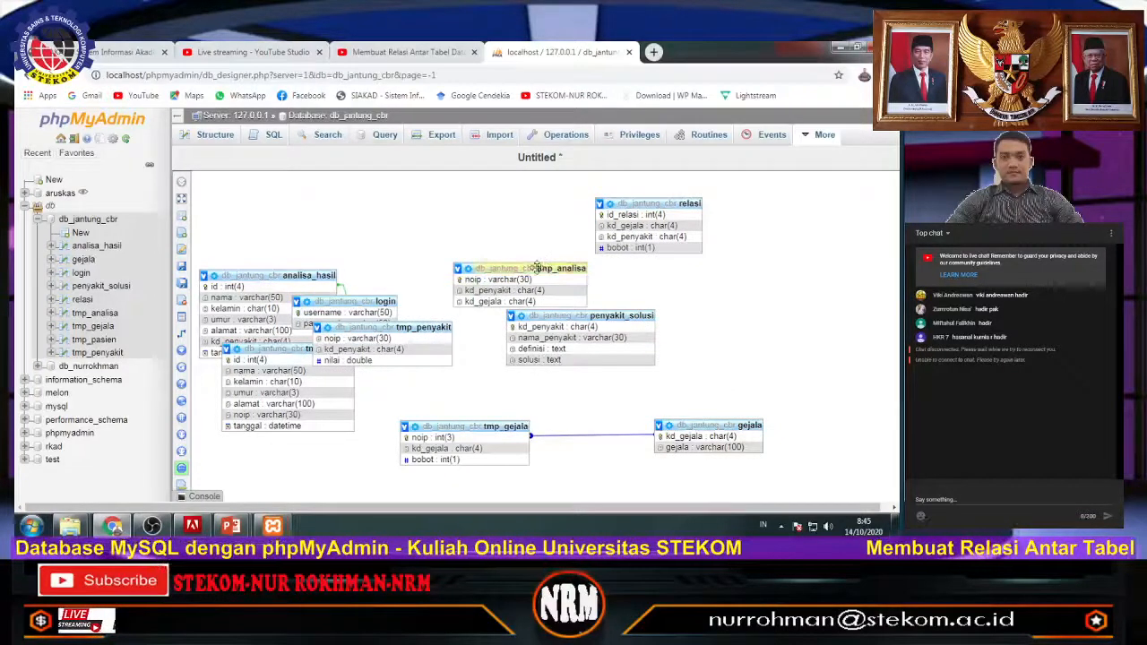
# - Arrange tmp_analisa, relasi and penyakit_solusi in a row along the upper part of the diagram, with login and tmp_penyakit beneath them
pyautogui.moveTo(545, 261); pyautogui.dragTo(415, 181)
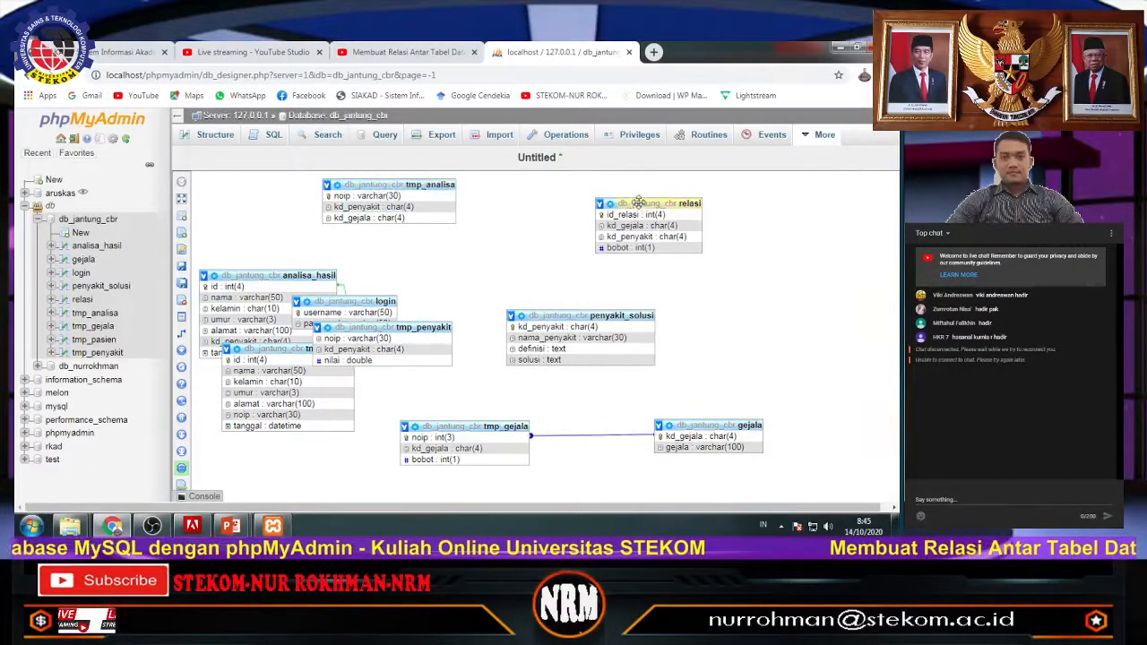
pyautogui.moveTo(638, 204); pyautogui.dragTo(561, 183)
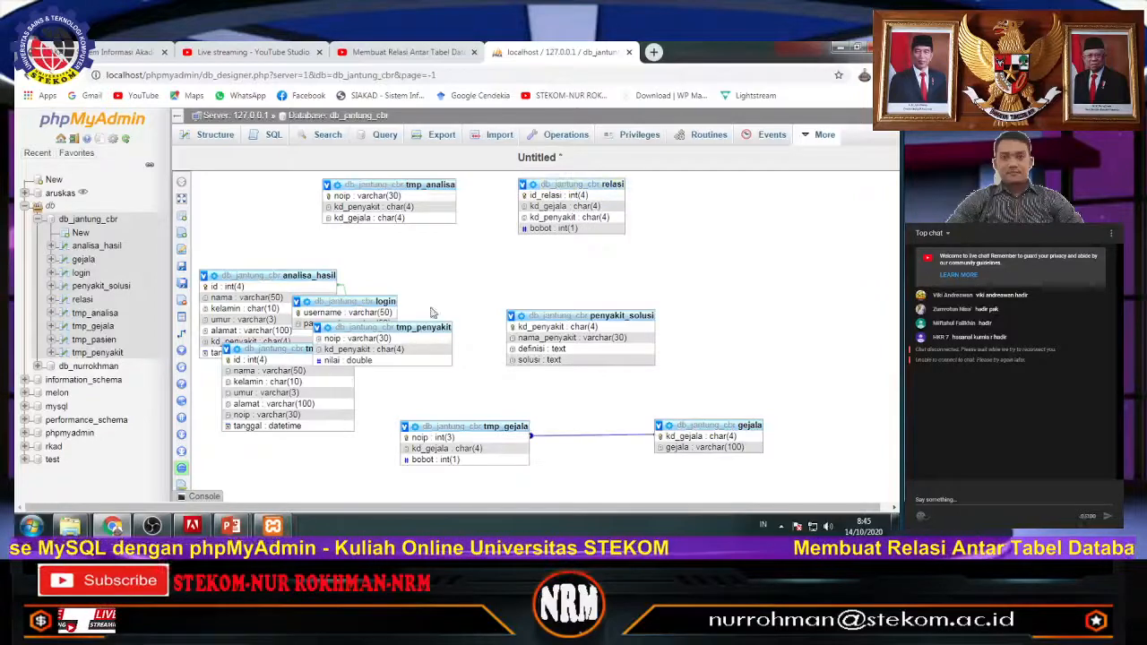
pyautogui.moveTo(577, 316); pyautogui.dragTo(724, 191)
pyautogui.moveTo(369, 305); pyautogui.dragTo(543, 273)
pyautogui.moveTo(403, 327); pyautogui.dragTo(770, 257)
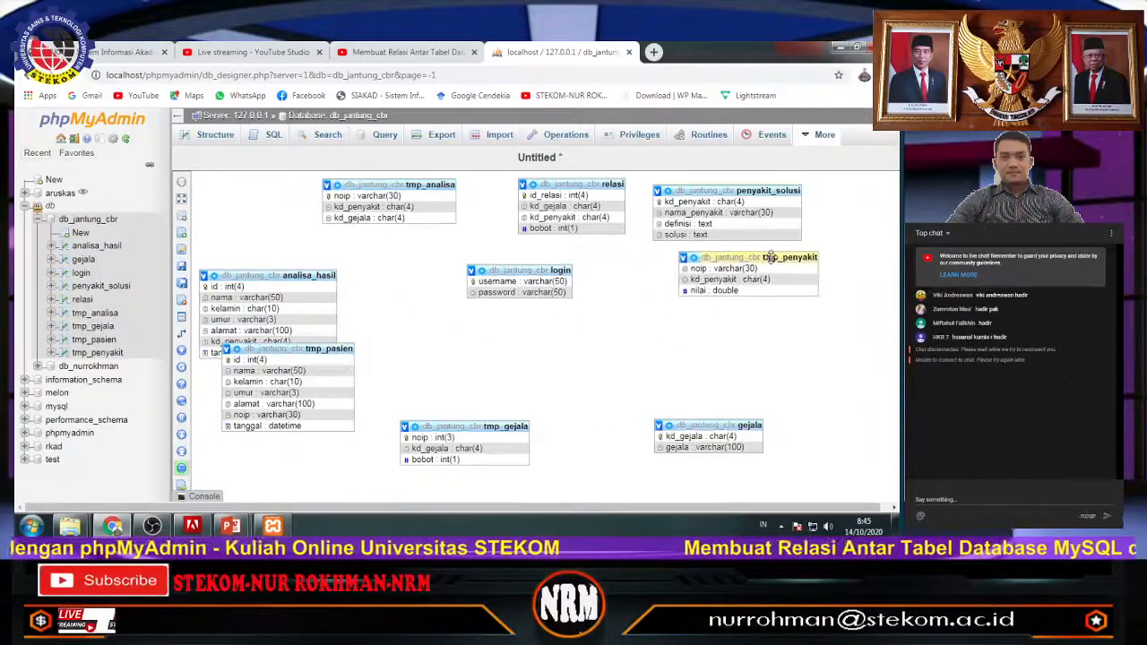
# - Move tmp_pasien clear of analisa_hasil and delete the relationship between the two tables
pyautogui.moveTo(302, 348); pyautogui.dragTo(541, 321)
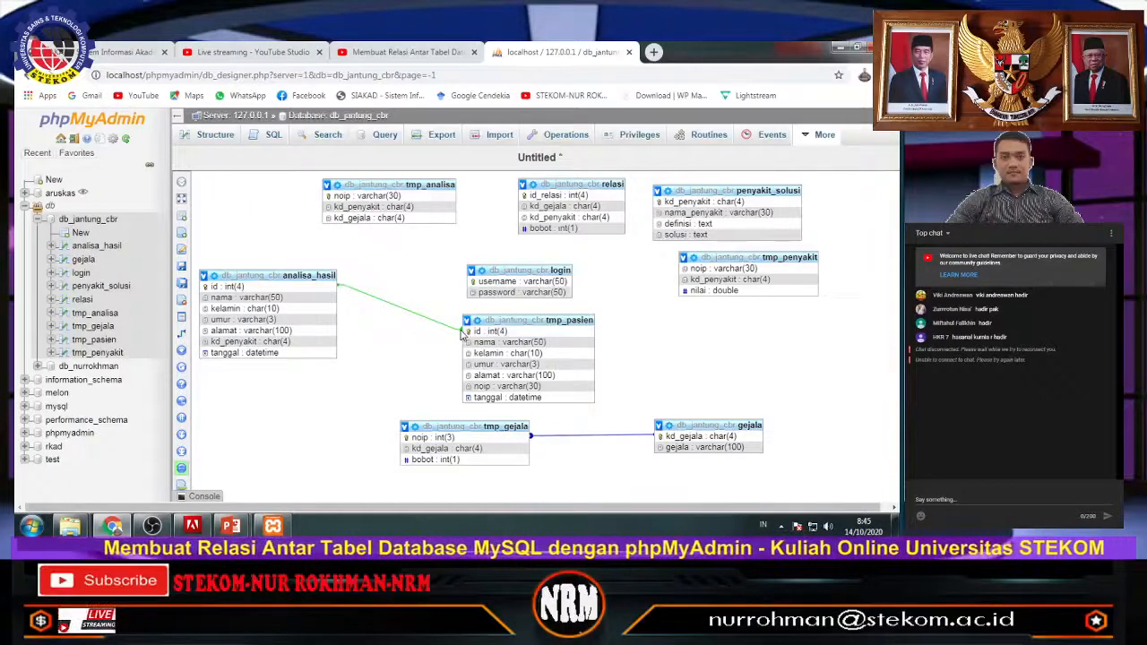
pyautogui.click(461, 333)
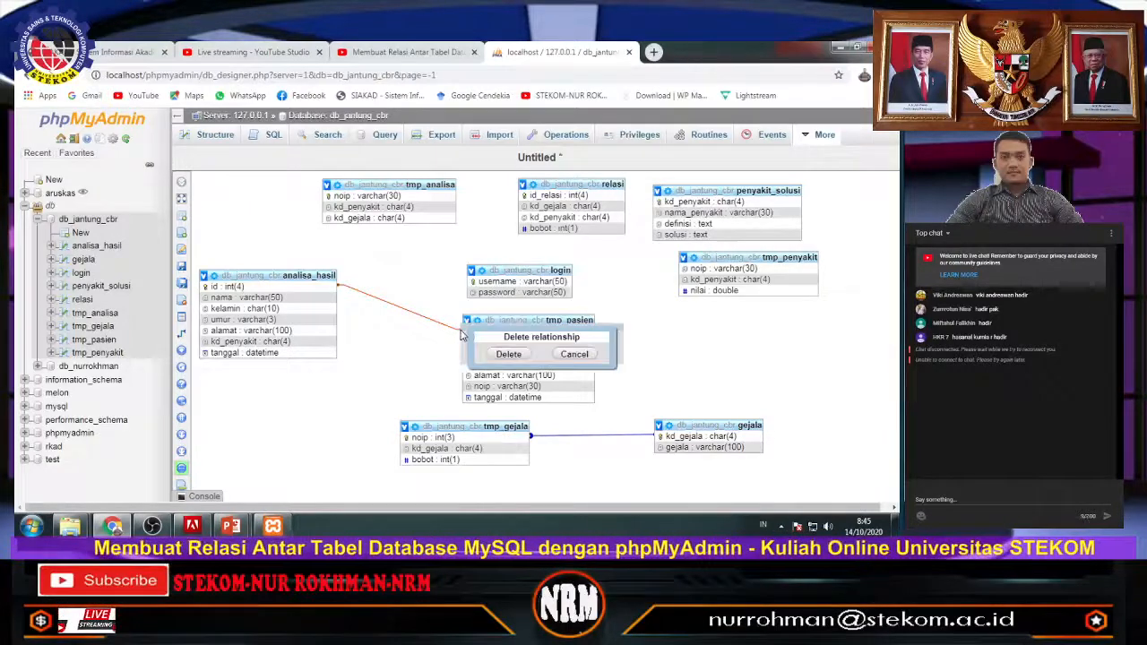
pyautogui.click(504, 355)
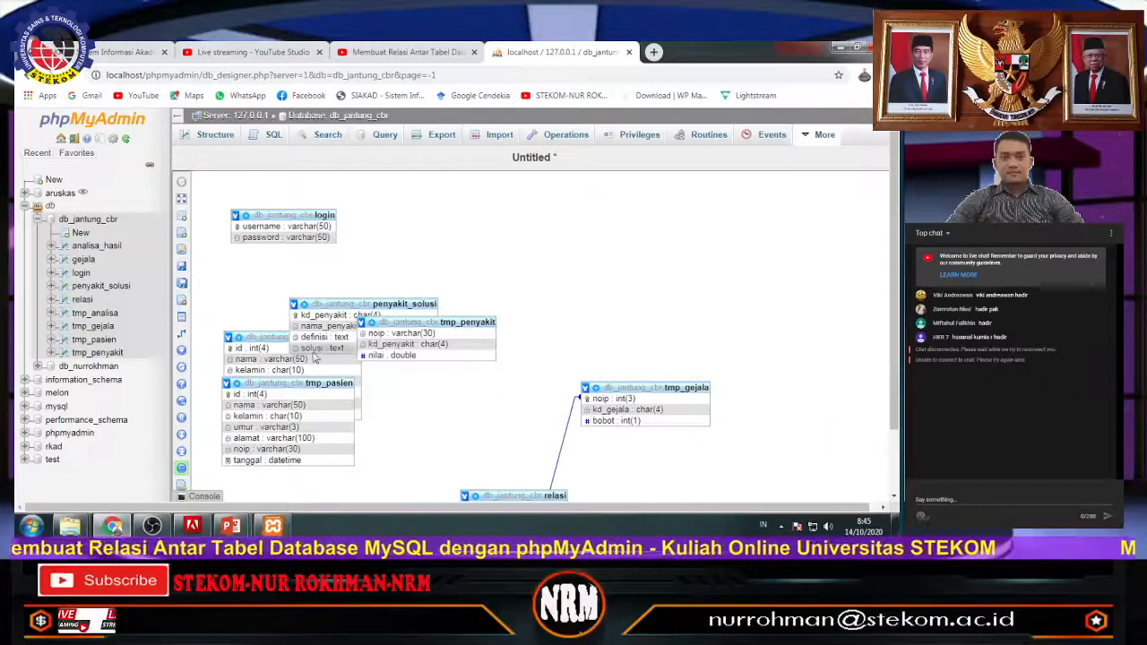
# - Separate the overlapping tables by moving penyakit_solusi beside login and spreading out tmp_penyakit, tmp_pasien and analisa_hasil
pyautogui.moveTo(357, 305); pyautogui.dragTo(414, 190)
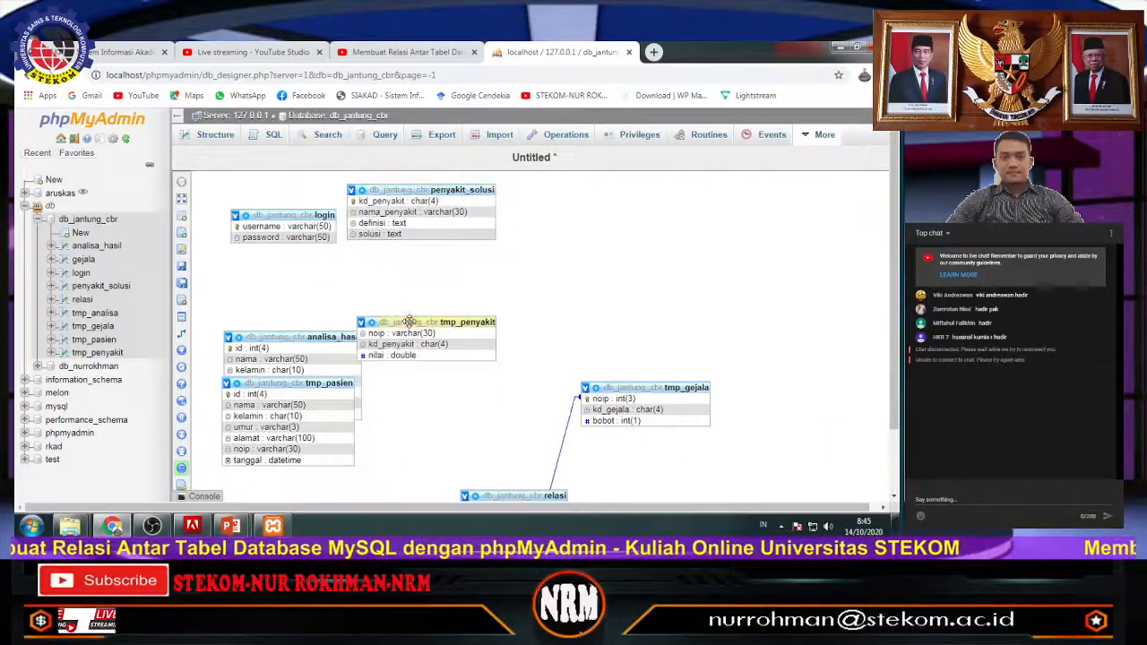
pyautogui.moveTo(408, 322); pyautogui.dragTo(578, 238)
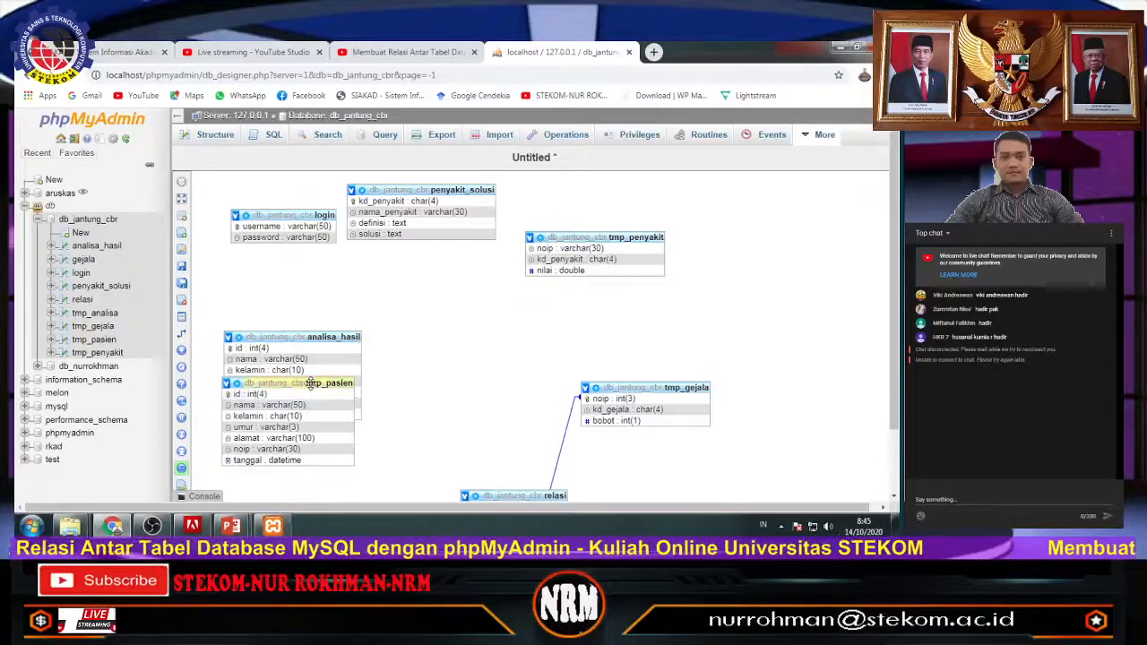
pyautogui.moveTo(268, 383); pyautogui.dragTo(451, 325)
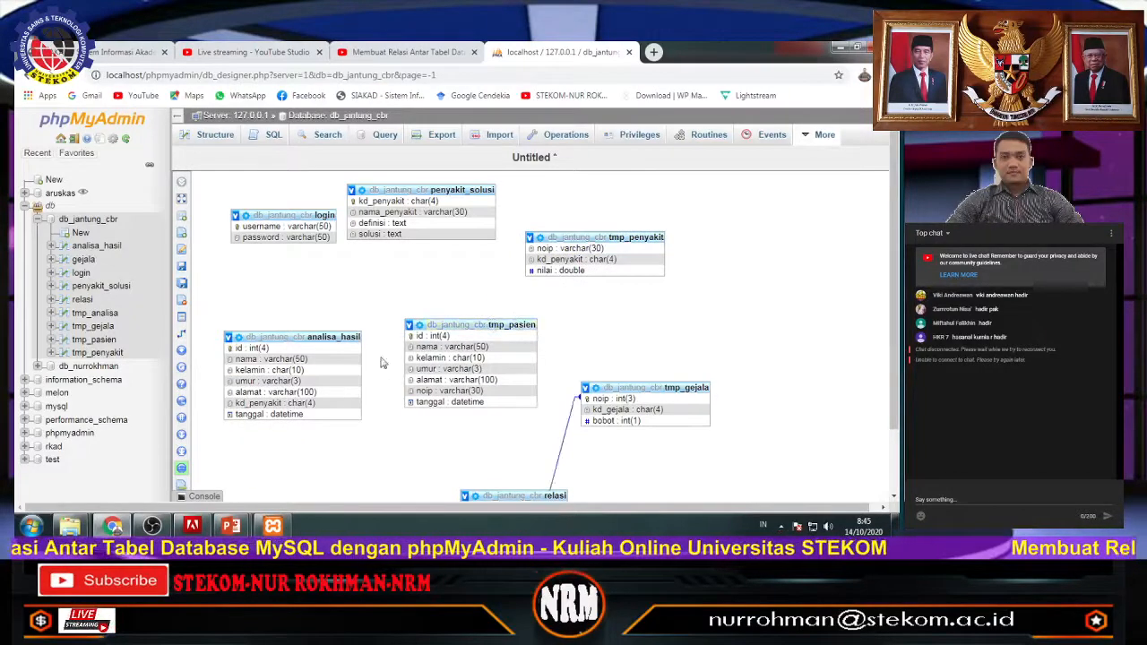
pyautogui.moveTo(323, 336); pyautogui.dragTo(318, 290)
# - Stack tmp_analisa and gejala below analisa_hasil, place relasi below tmp_gejala, and shift tmp_pasien slightly upward
pyautogui.scroll(-1, 645, 314)
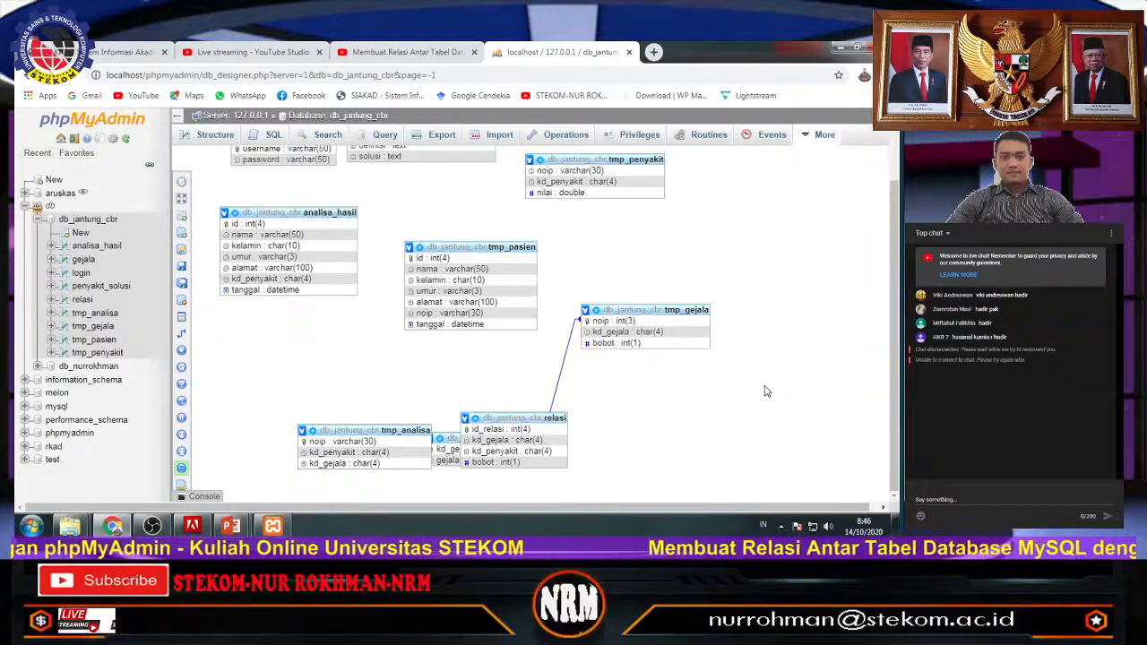
pyautogui.moveTo(368, 432); pyautogui.dragTo(290, 328)
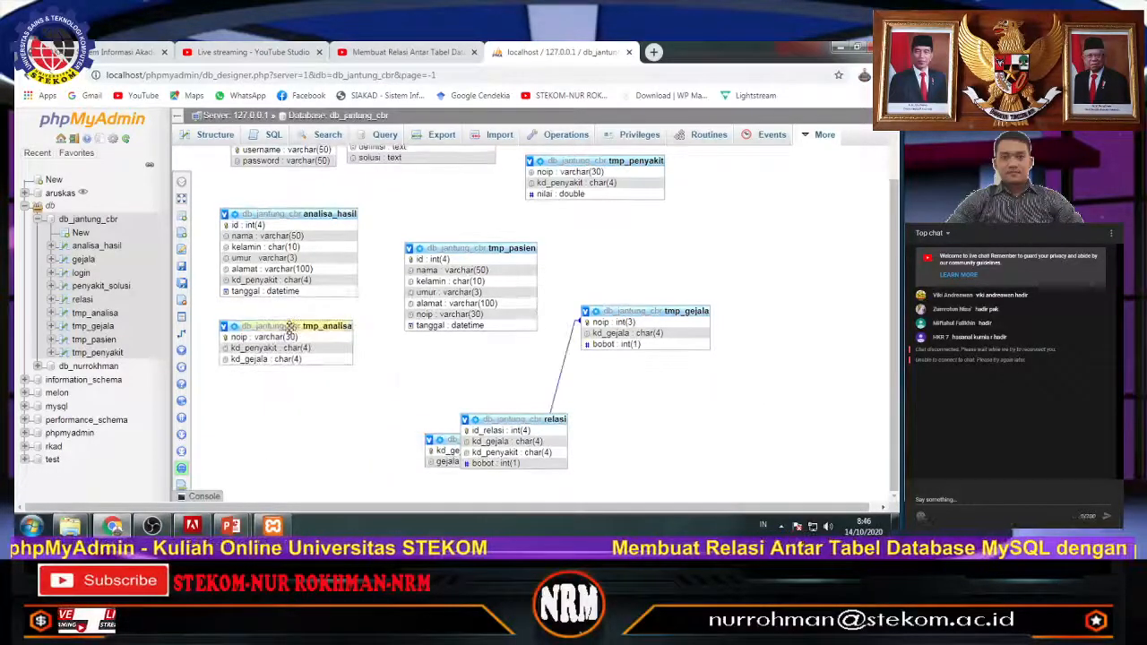
pyautogui.moveTo(439, 443); pyautogui.dragTo(288, 407)
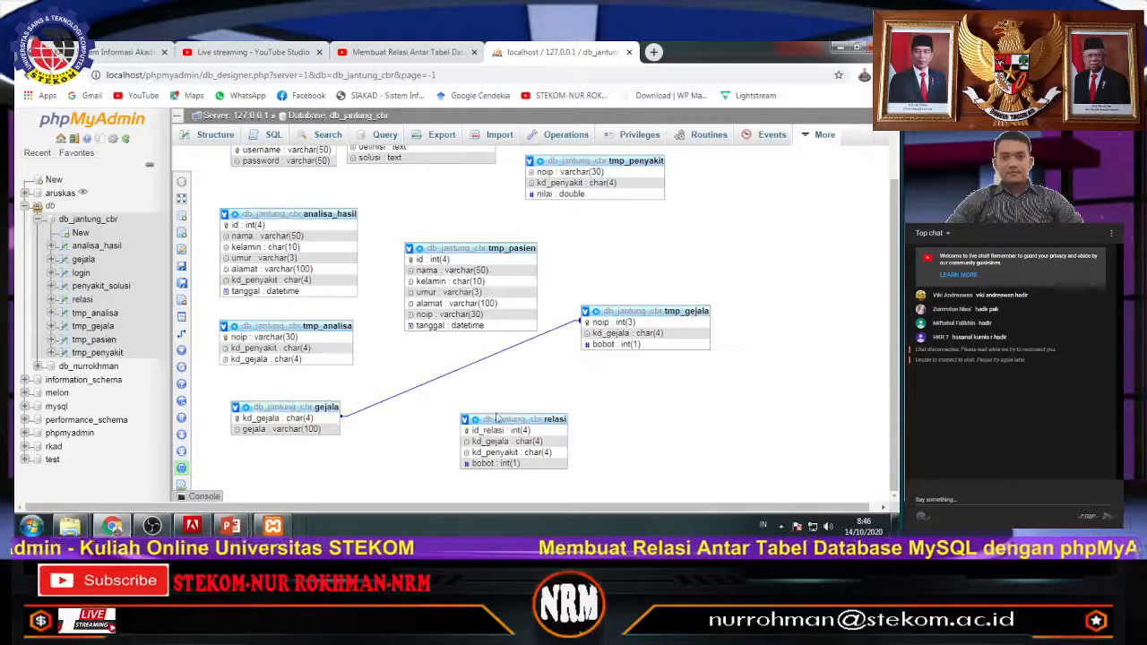
pyautogui.moveTo(492, 419); pyautogui.dragTo(690, 383)
pyautogui.scroll(1, 690, 383)
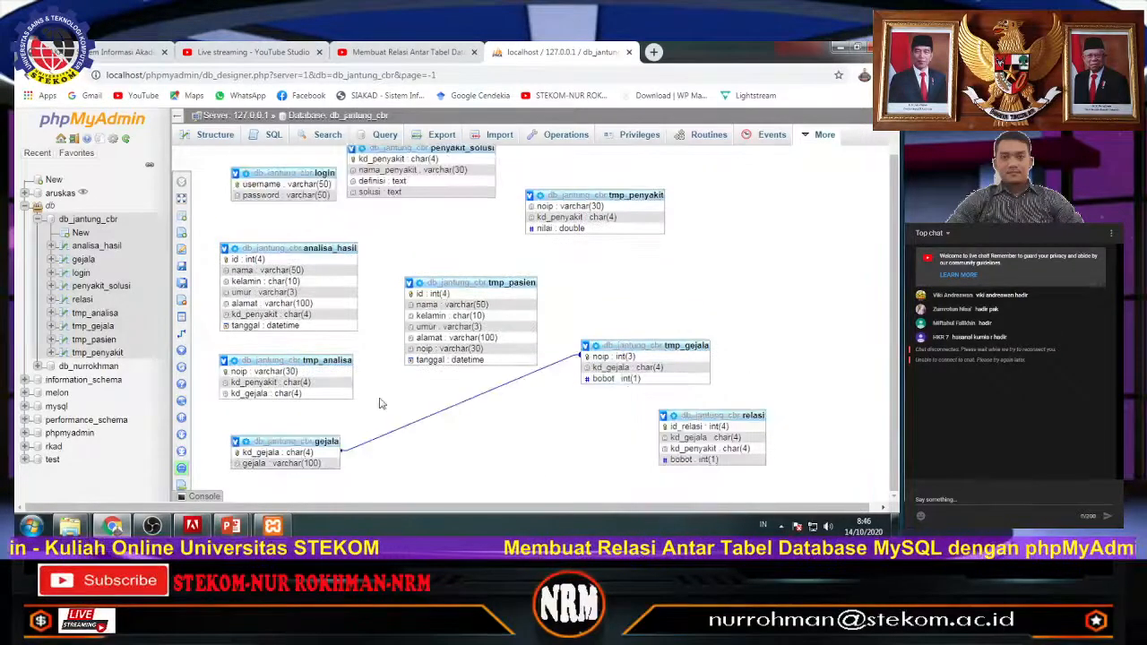
pyautogui.moveTo(476, 281); pyautogui.dragTo(471, 260)
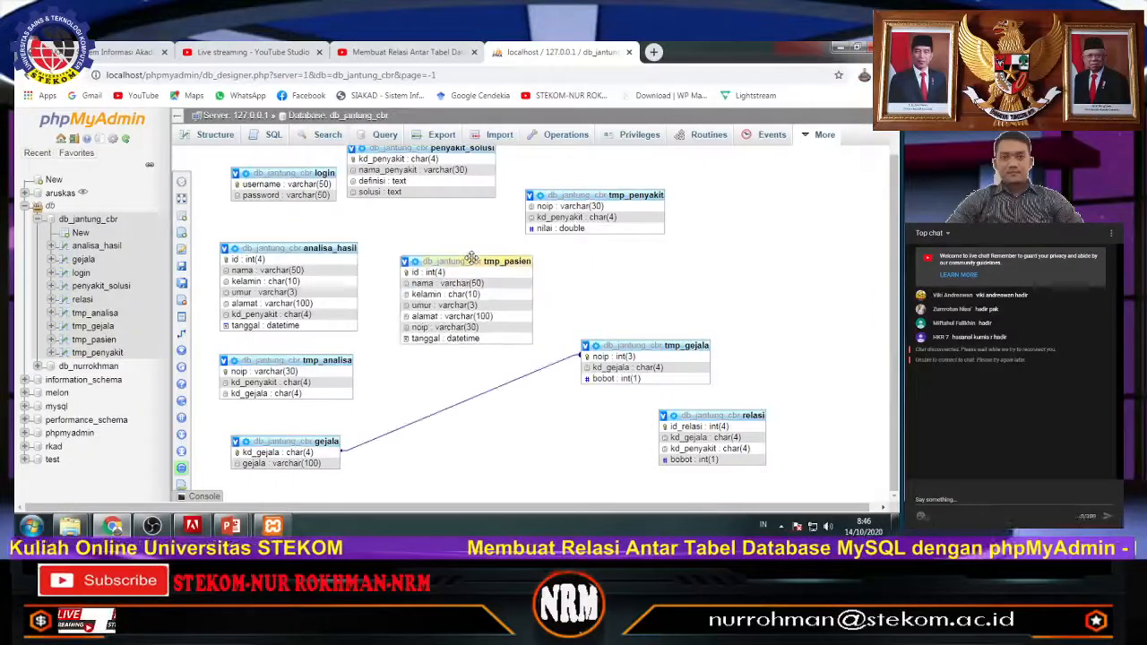
# - Move gejala closer to tmp_gejala and delete the relationship between the two tables
pyautogui.moveTo(302, 441); pyautogui.dragTo(396, 431)
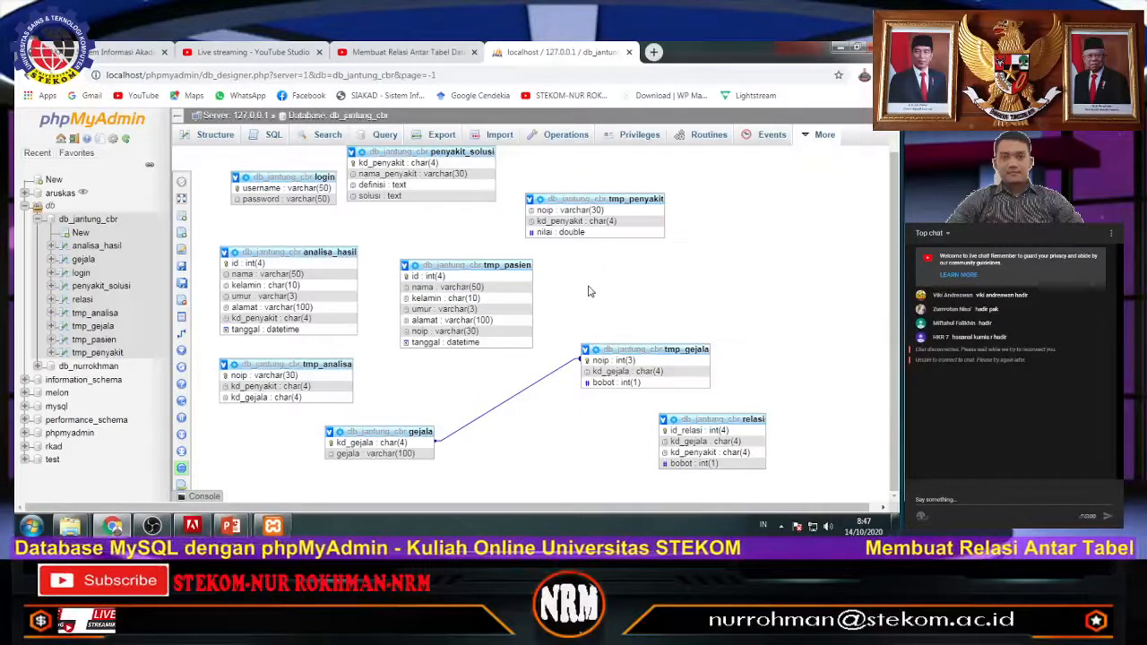
pyautogui.click(579, 359)
pyautogui.click(627, 382)
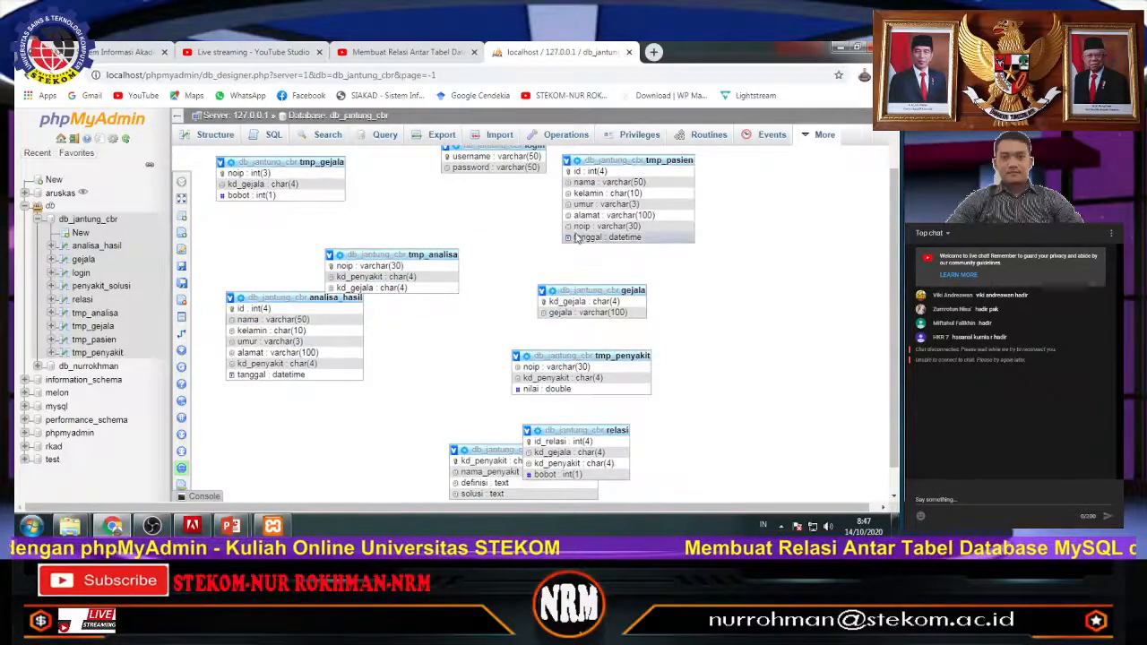
# - Spread out tmp_analisa, gejala, tmp_penyakit, relasi and penyakit_solusi so that no tables overlap in the diagram
pyautogui.moveTo(405, 254); pyautogui.dragTo(418, 207)
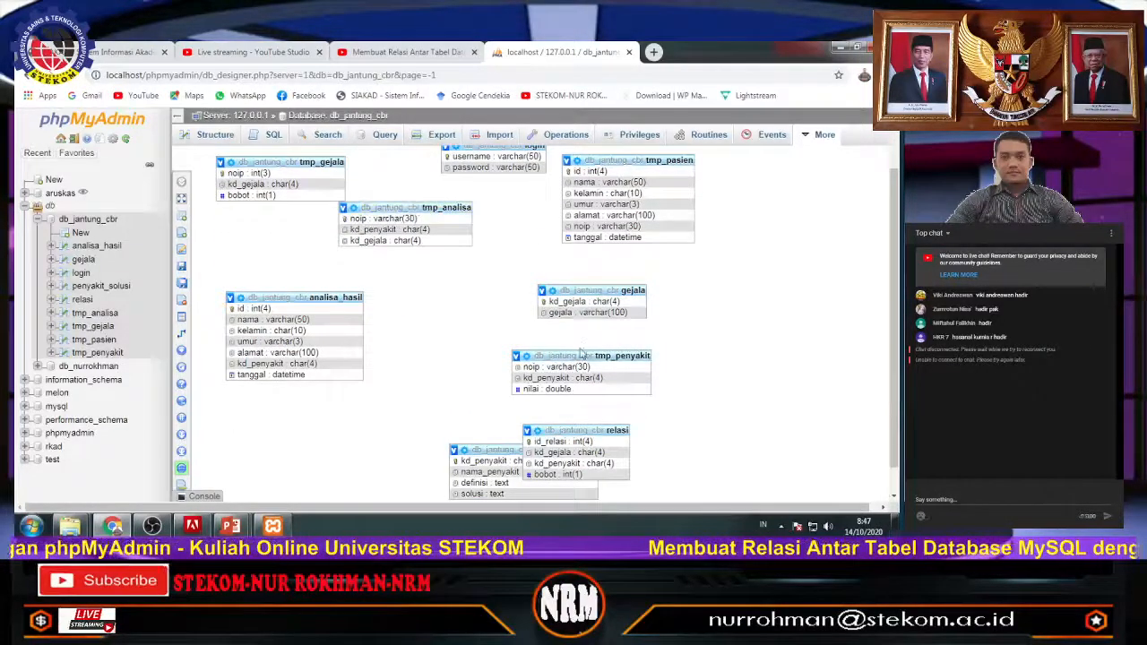
pyautogui.moveTo(578, 290); pyautogui.dragTo(762, 280)
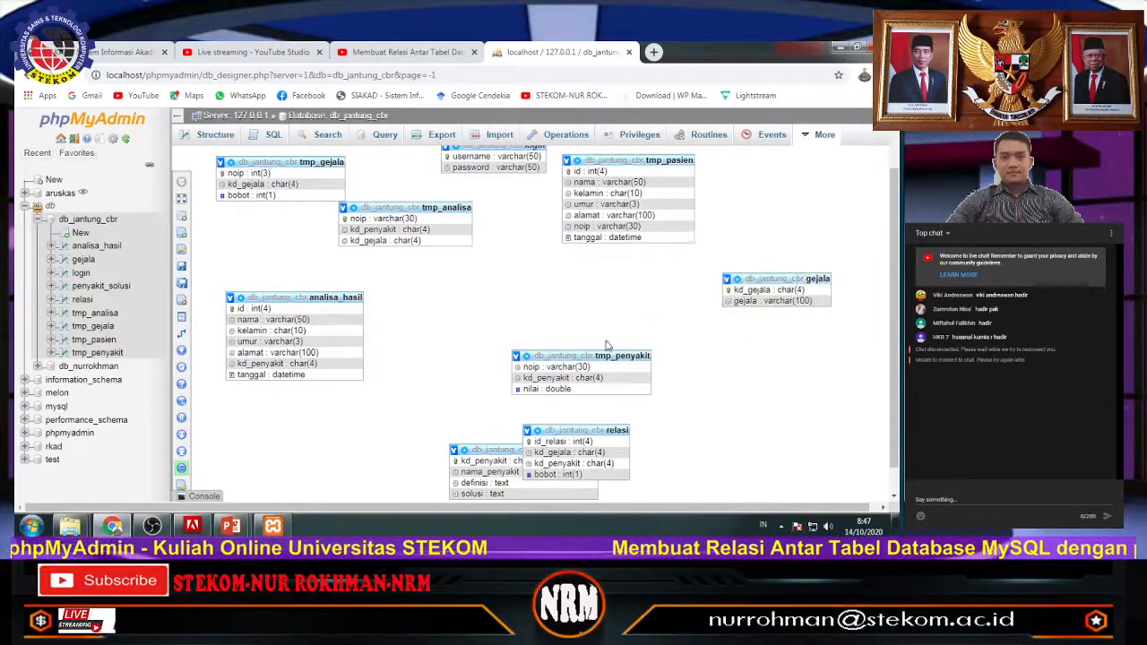
pyautogui.moveTo(537, 356); pyautogui.dragTo(594, 293)
pyautogui.moveTo(587, 442); pyautogui.dragTo(757, 359)
pyautogui.moveTo(482, 451); pyautogui.dragTo(431, 369)
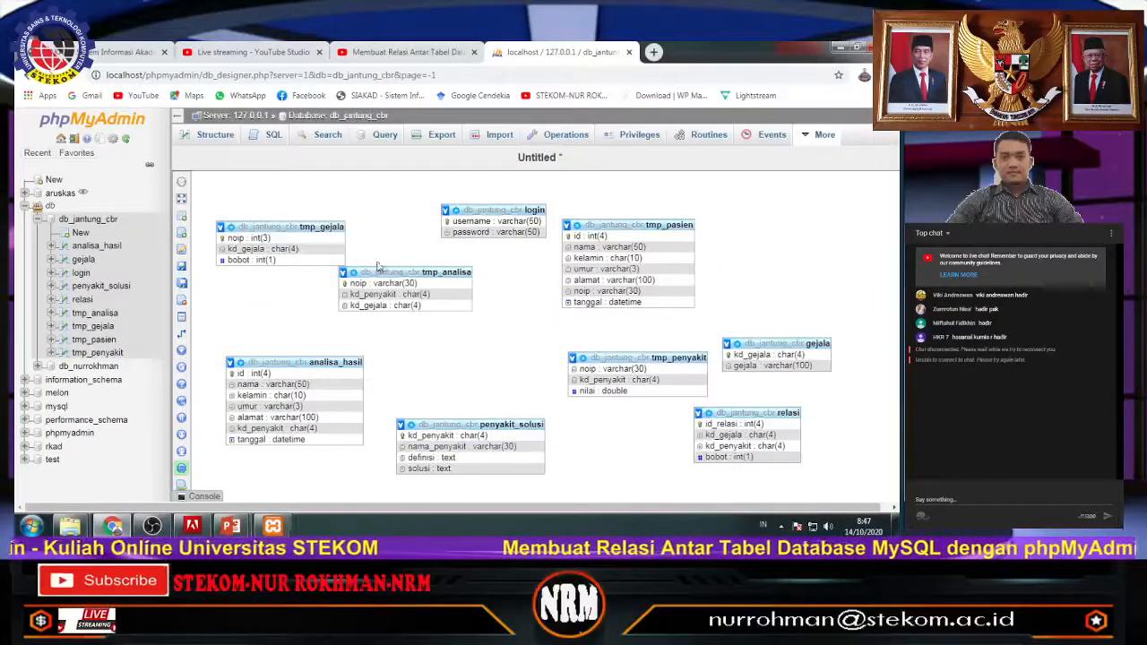
# - Check the live broadcast on its YouTube watch page and in the YouTube Studio live streaming dashboard
pyautogui.click(392, 55)
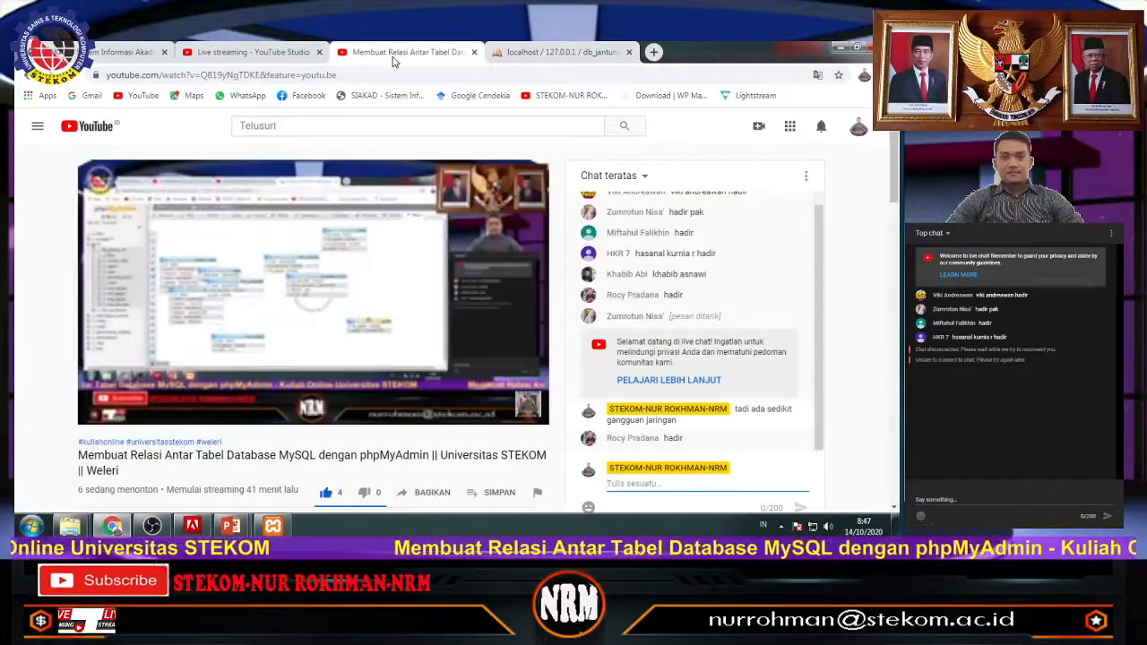
pyautogui.click(256, 57)
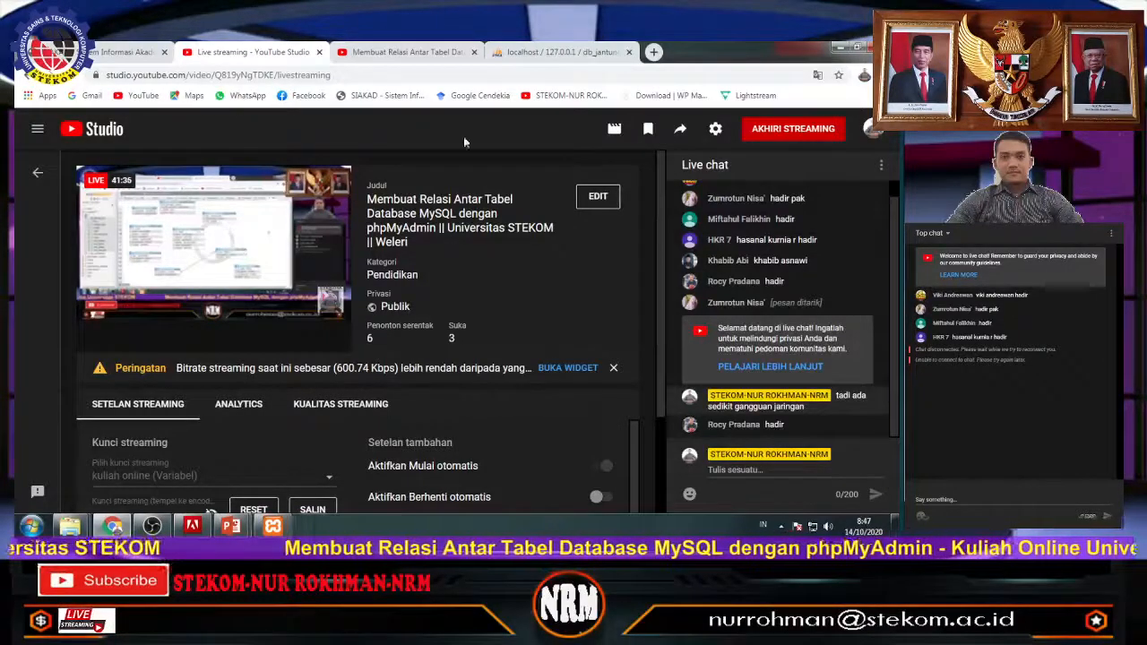
pyautogui.click(403, 51)
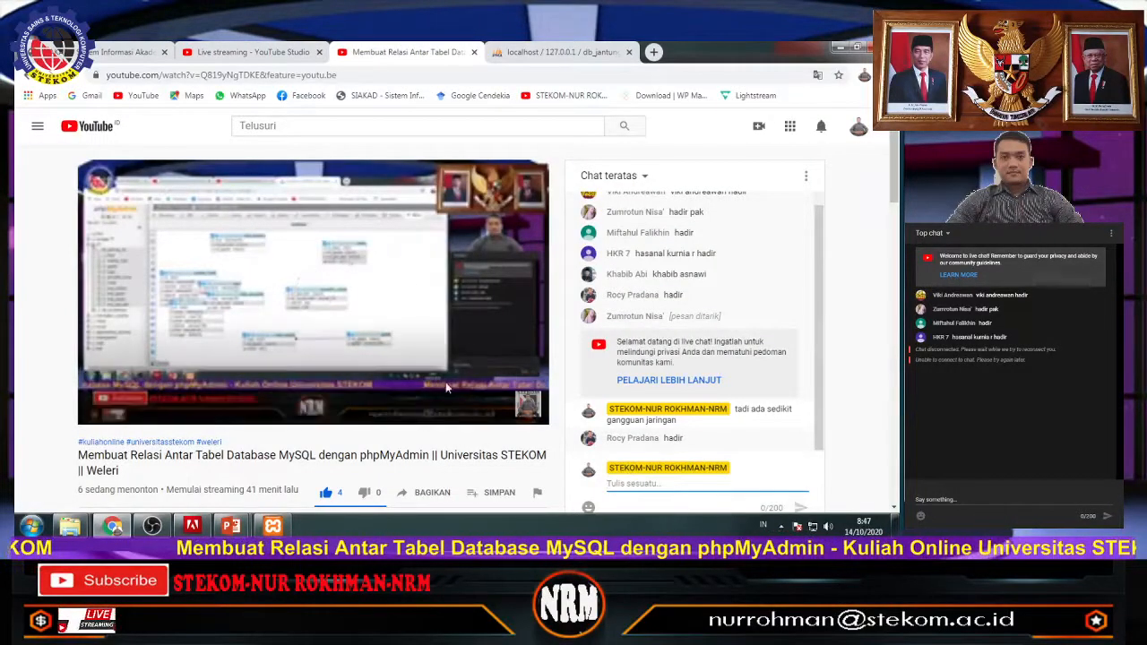
pyautogui.click(262, 52)
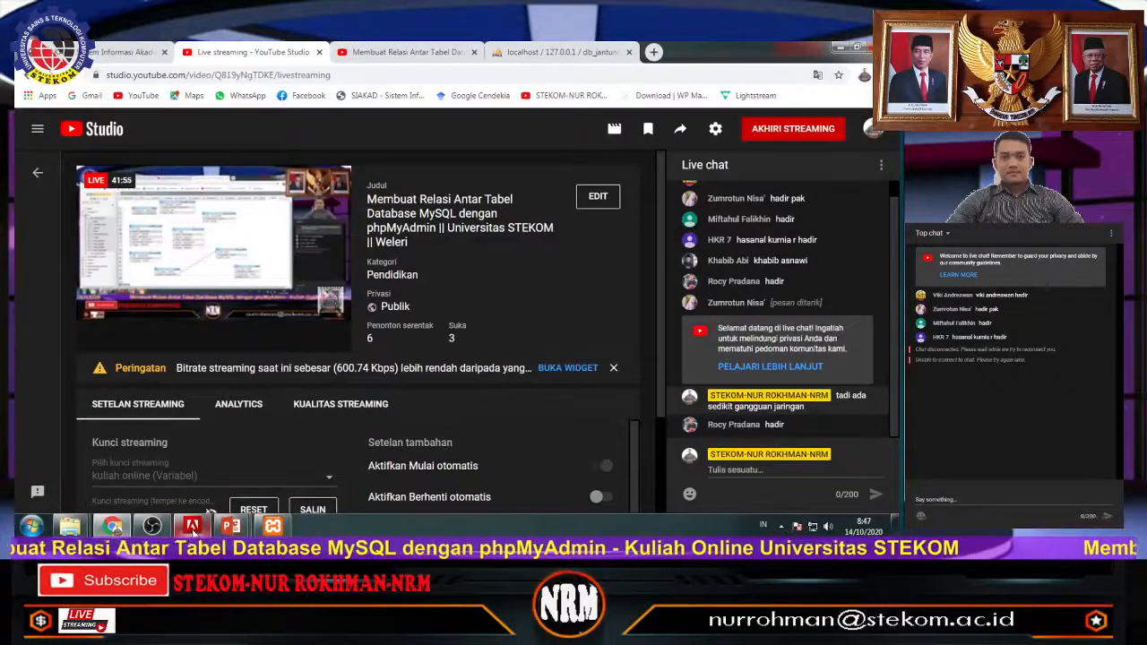
# - Switch to the running PowerPoint slide show and go back from slide 9 to the title slide
pyautogui.moveTo(230, 526)
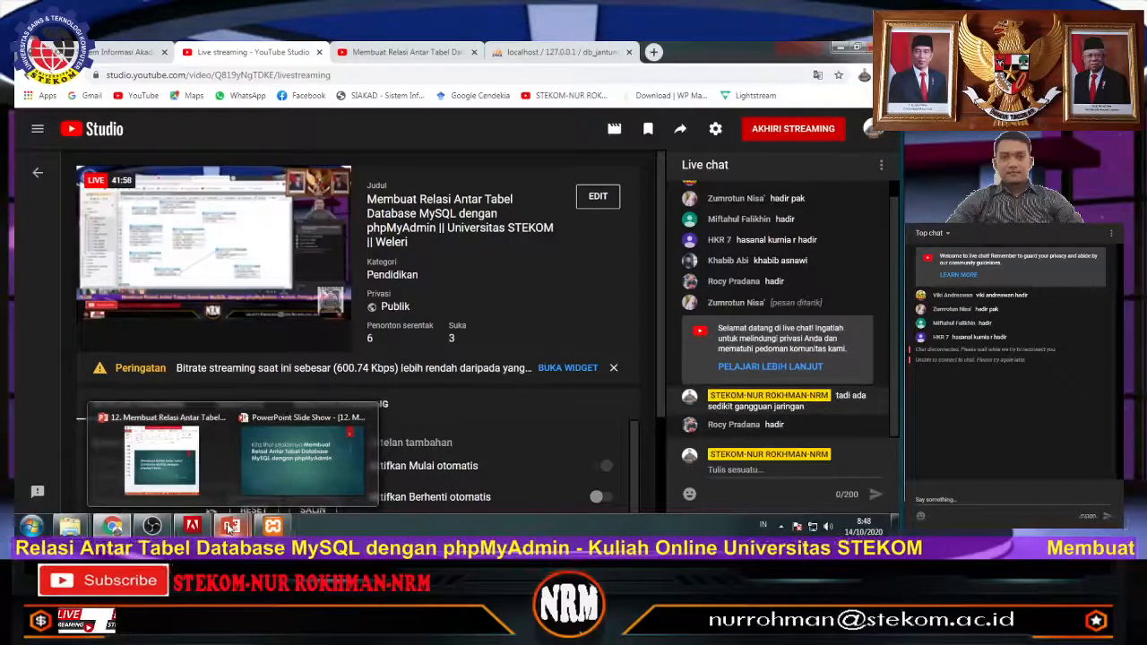
pyautogui.click(302, 459)
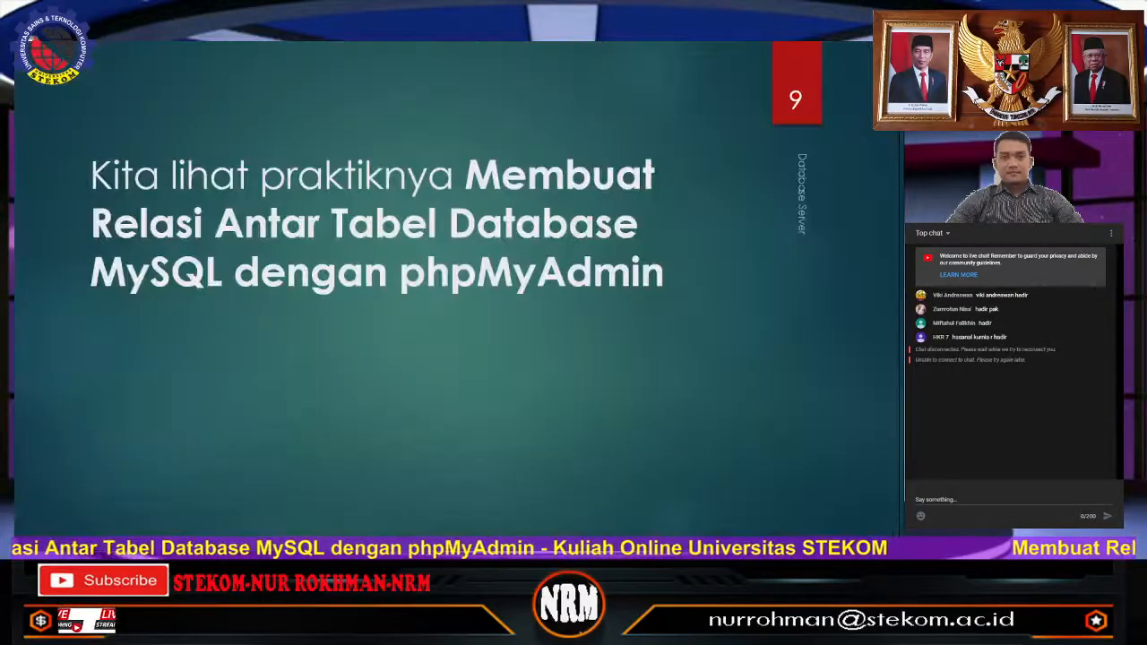
pyautogui.press('Left')
pyautogui.press('Left')
pyautogui.press('Left')
pyautogui.press('Left')
pyautogui.press('Left')
pyautogui.press('Left')
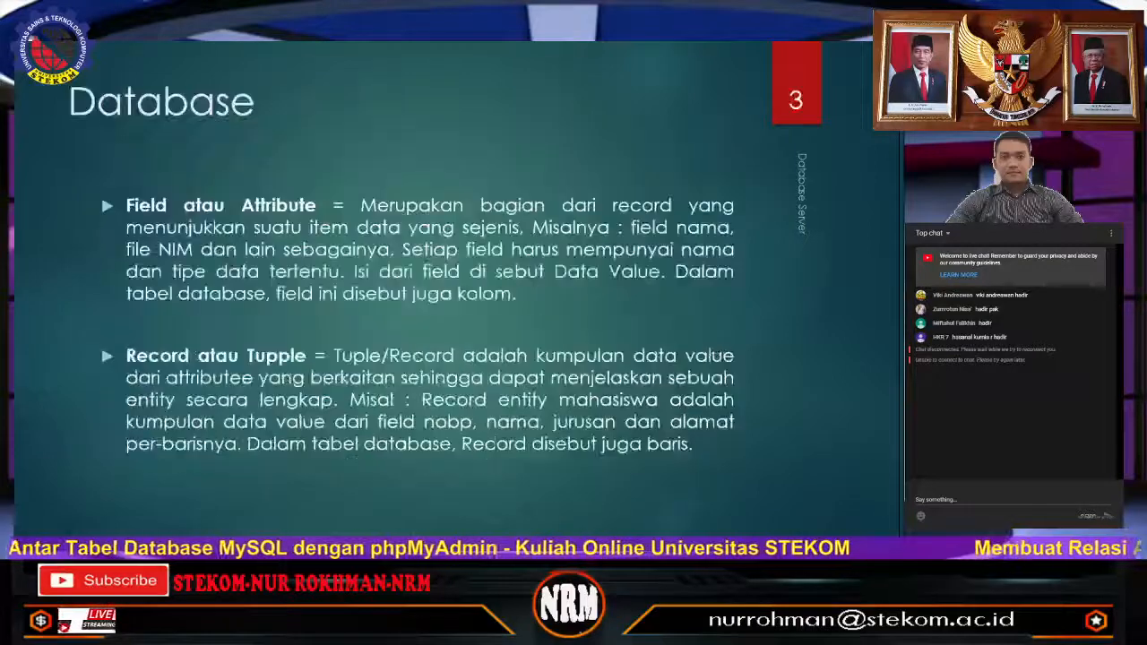
pyautogui.press('Left')
pyautogui.press('Right')
pyautogui.press('Left')
pyautogui.press('Left')
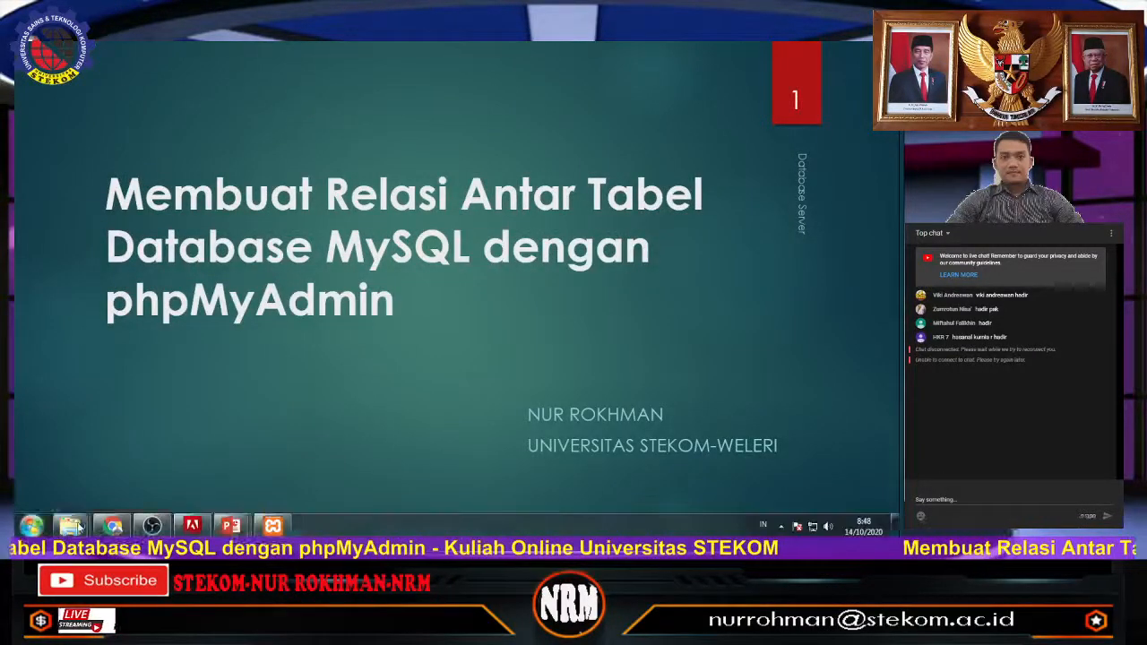
# - Switch to OBS Studio and hide the Display Capture source
pyautogui.press('super')
pyautogui.click(158, 528)
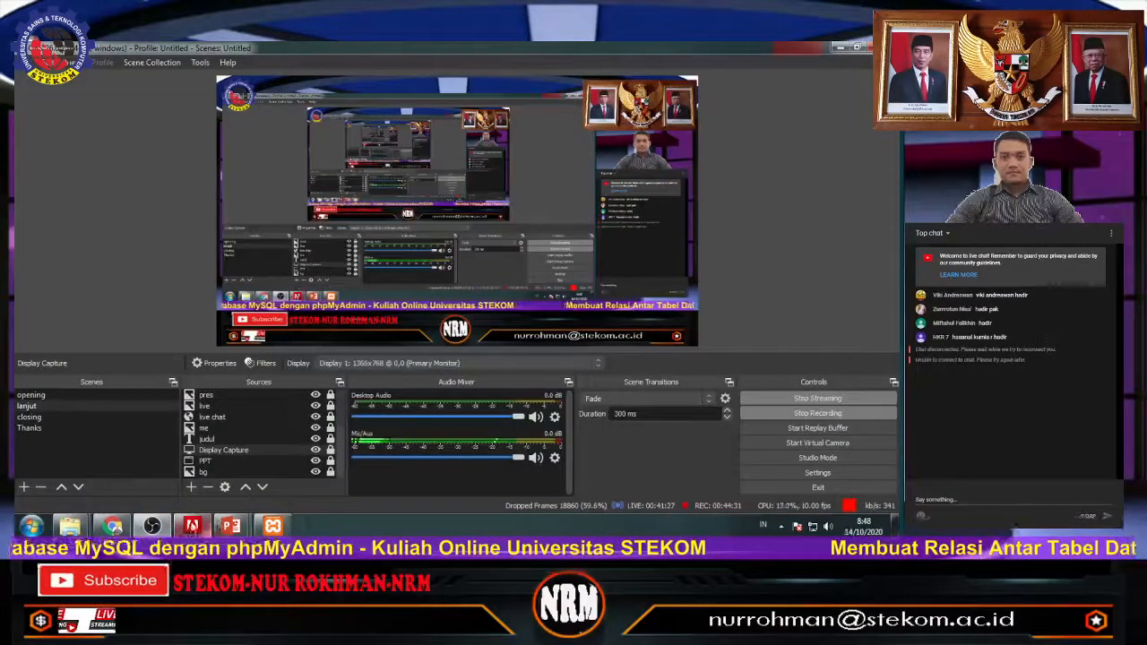
pyautogui.moveTo(236, 527)
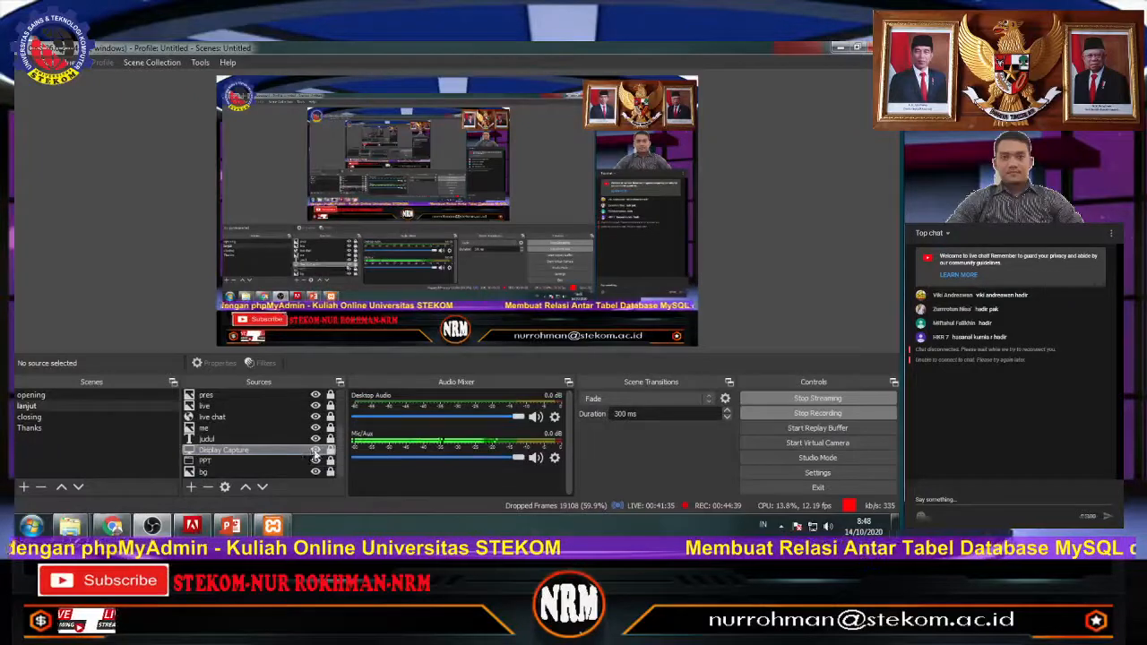
pyautogui.click(315, 450)
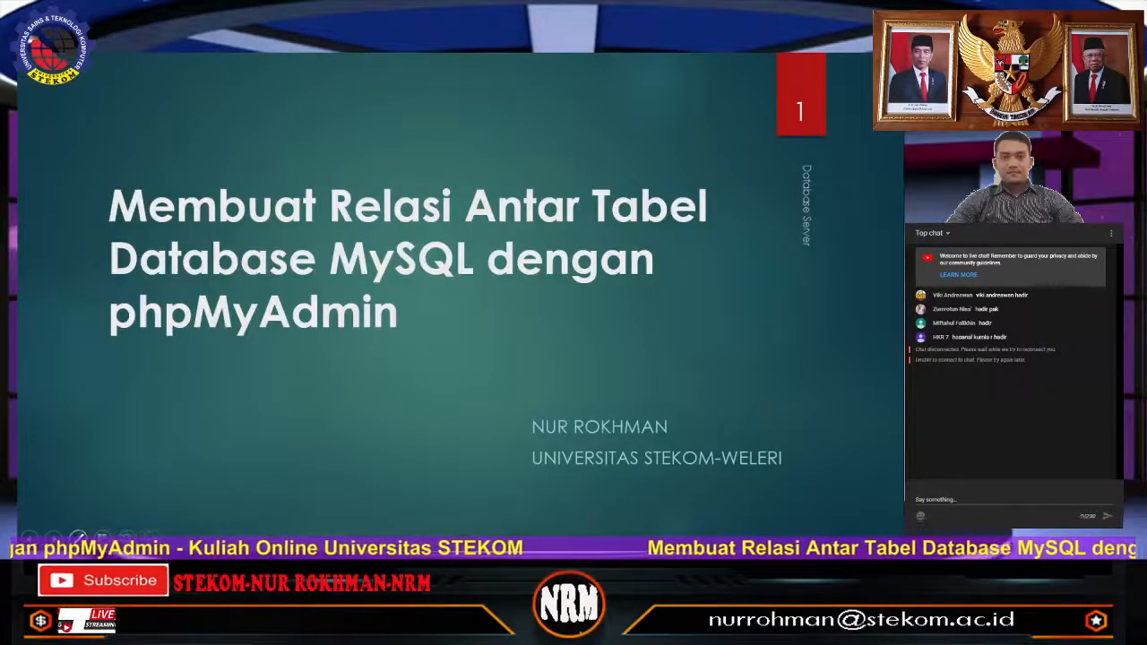